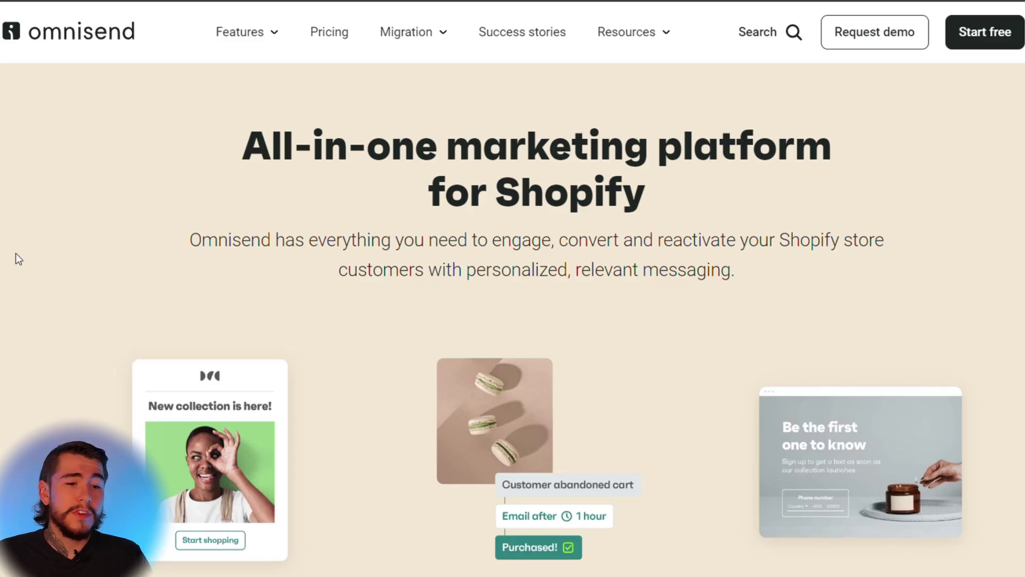
pyautogui.scroll(-5, 16, 254)
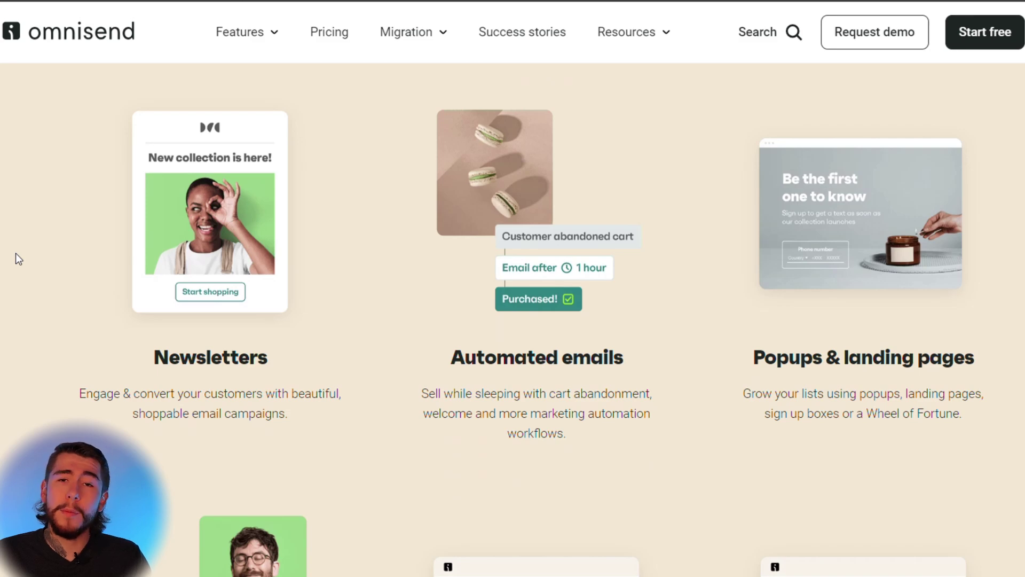
pyautogui.scroll(-2, 16, 254)
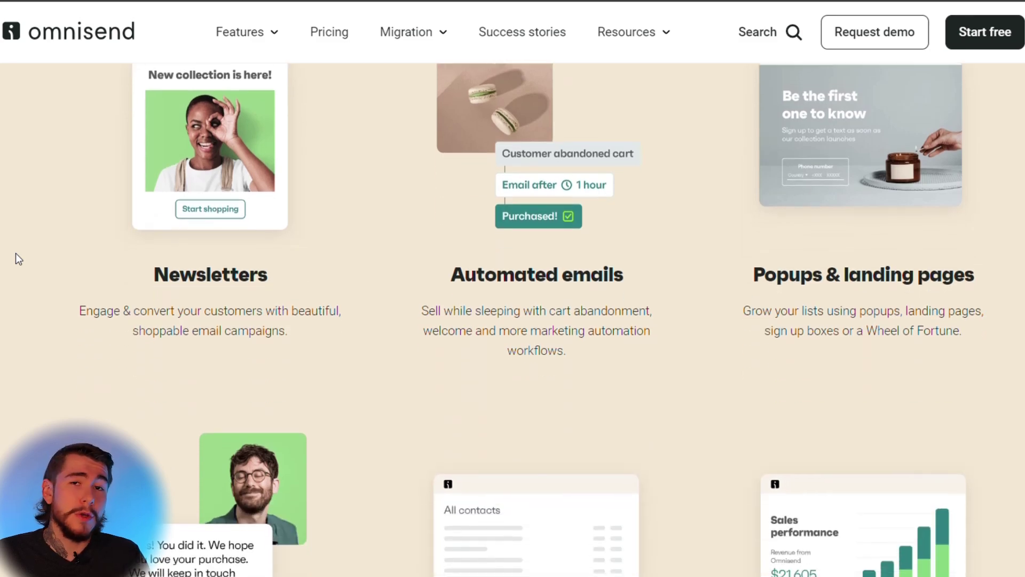
pyautogui.scroll(-5, 15, 253)
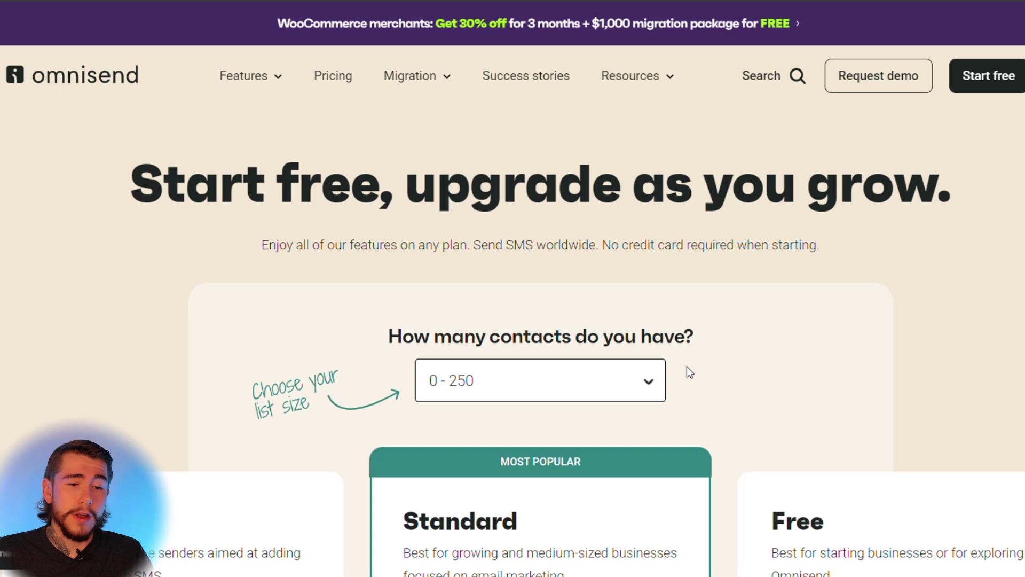
pyautogui.scroll(-5, 806, 256)
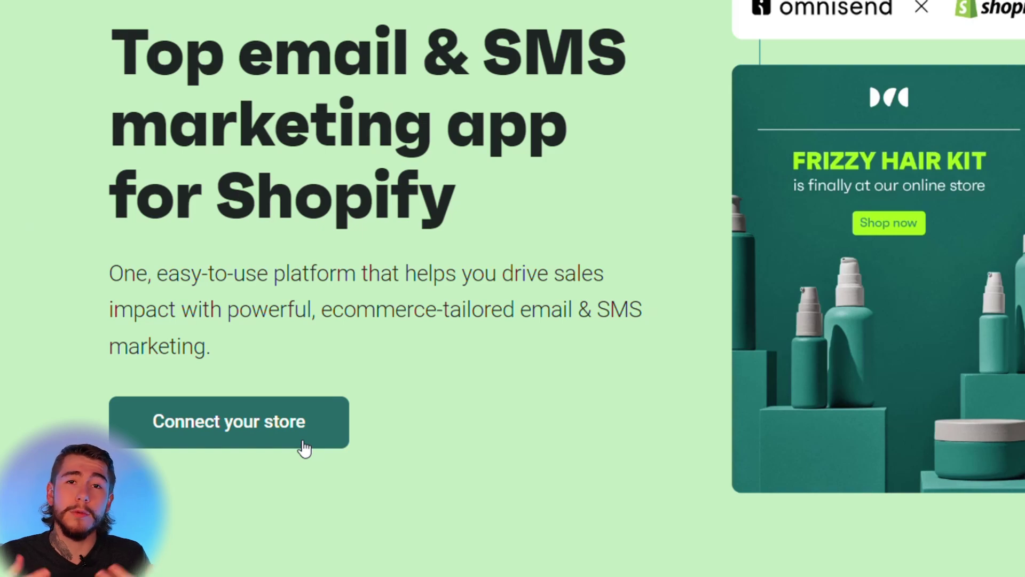
# - Begin connecting the store and review the TrendSpire logo, colors and Arial fonts
pyautogui.click(301, 447)
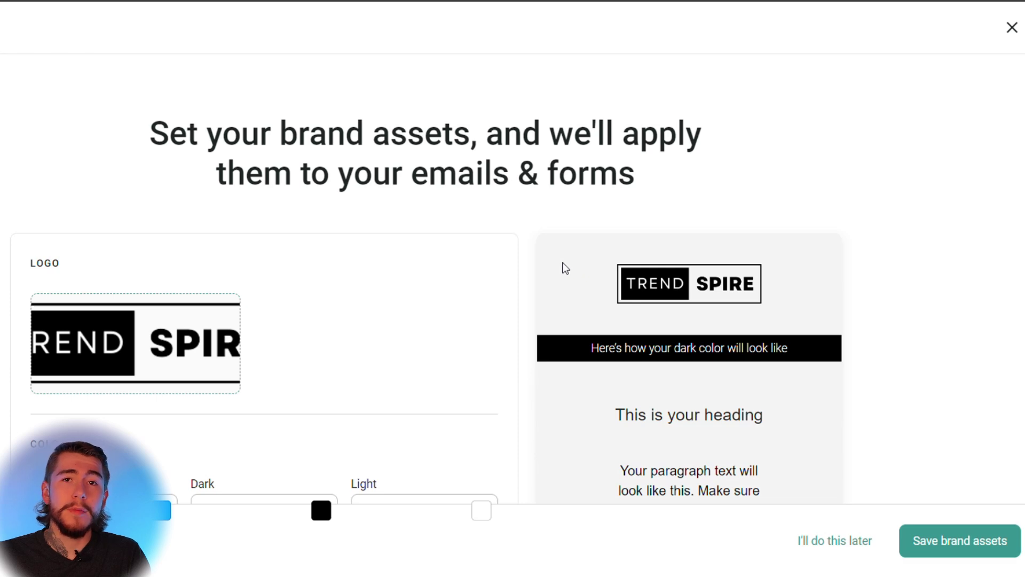
pyautogui.scroll(-3, 566, 268)
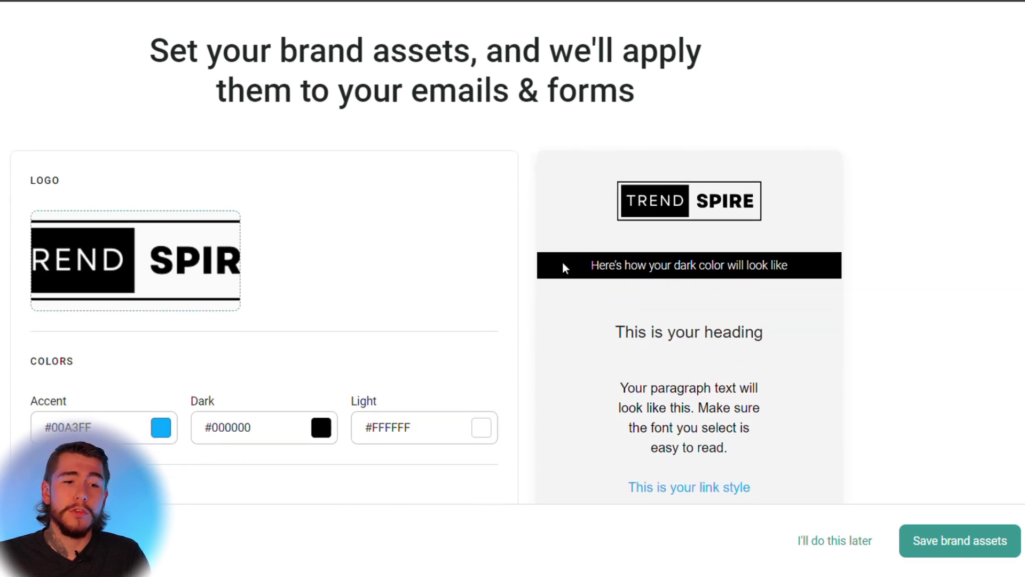
pyautogui.scroll(-3, 373, 272)
pyautogui.click(438, 271)
pyautogui.scroll(-1, 235, 291)
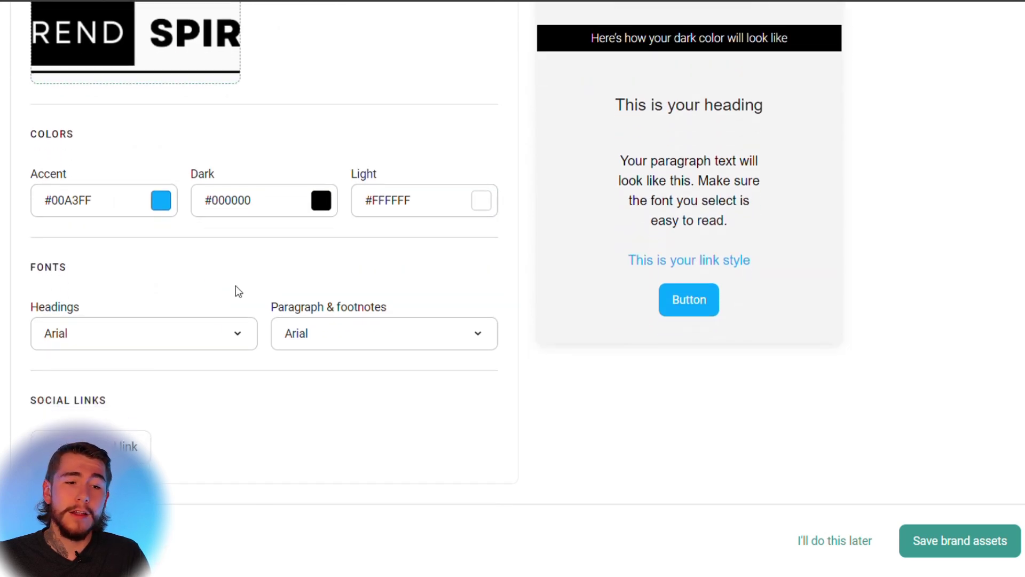
# - Add a TikTok social link to the brand assets and start entering its profile URL
pyautogui.click(133, 447)
pyautogui.scroll(-1, 133, 448)
pyautogui.click(142, 416)
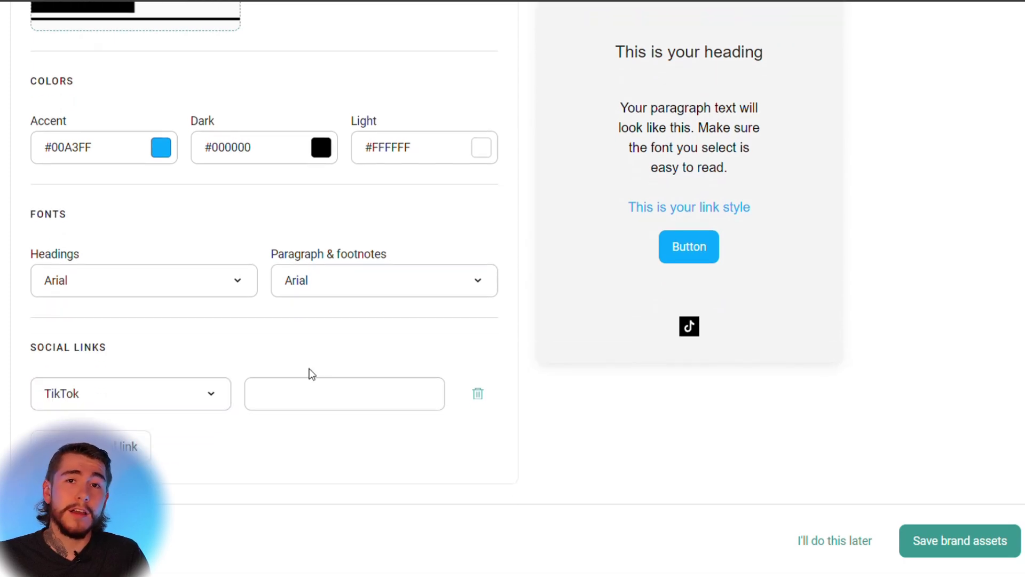
pyautogui.click(315, 404)
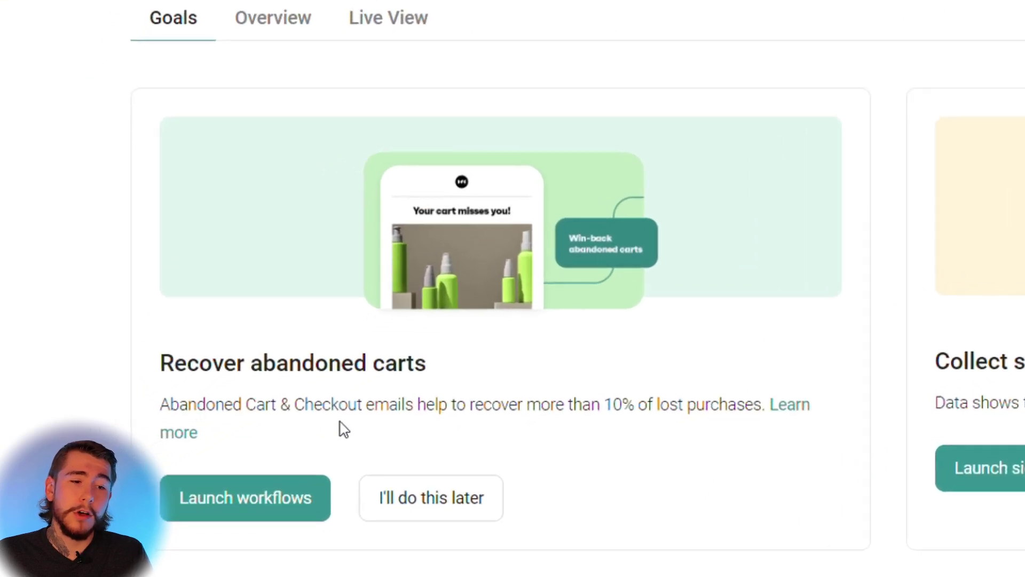
# - Start the Abandoned Cart and Checkout workflows with a 10% third-email discount and SMS, then list them
pyautogui.click(277, 507)
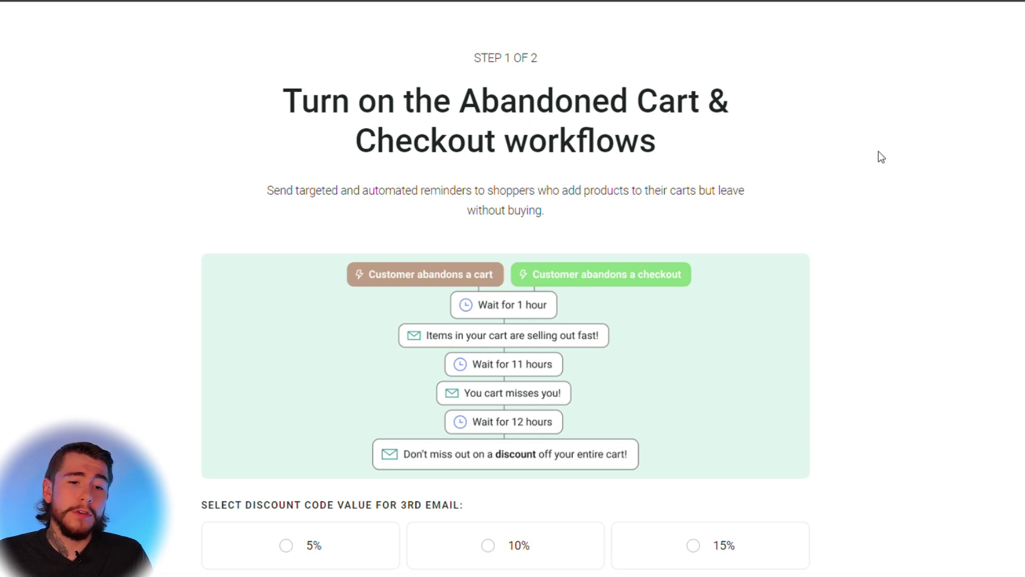
pyautogui.scroll(-2, 878, 153)
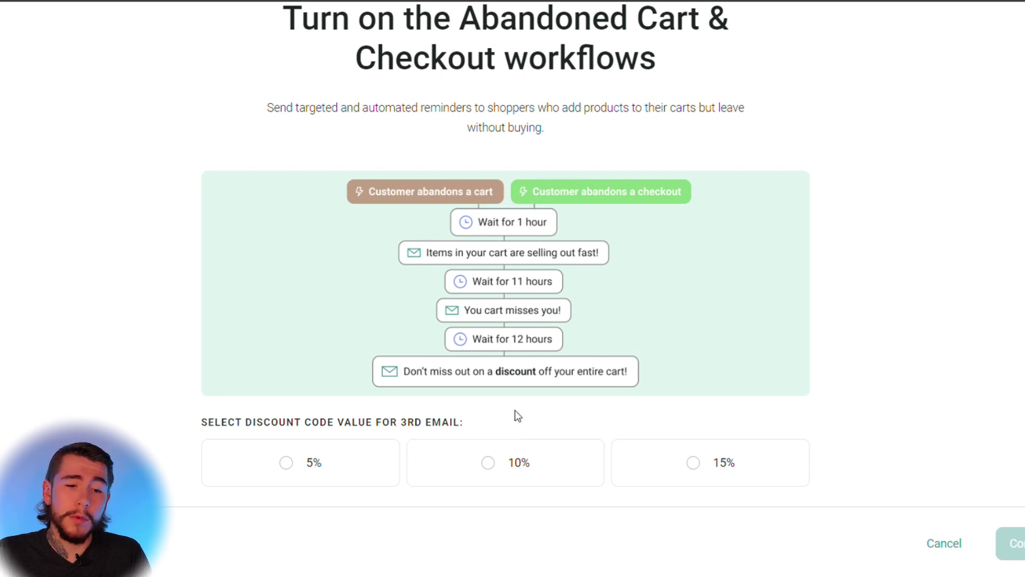
pyautogui.click(514, 473)
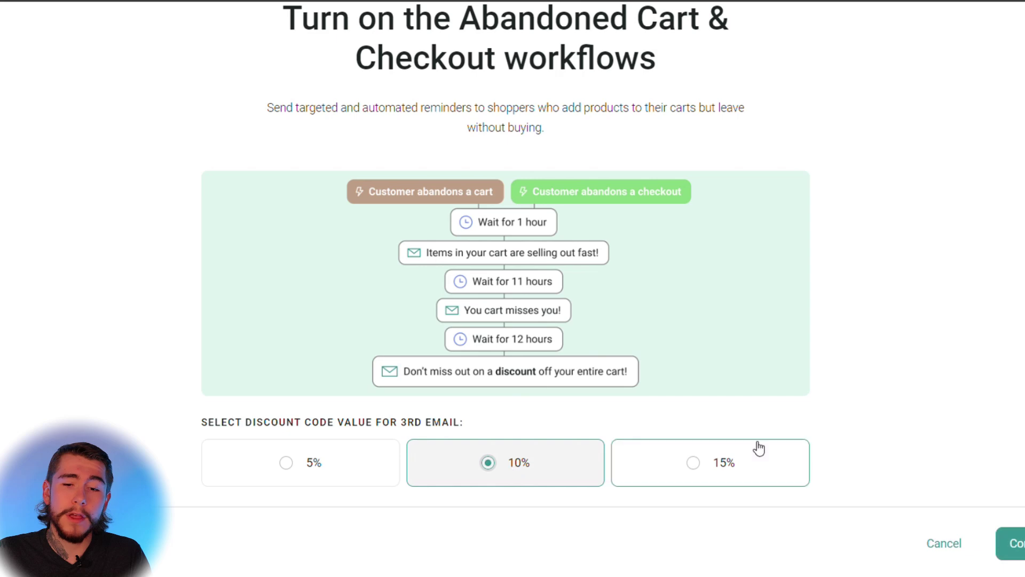
pyautogui.click(1012, 543)
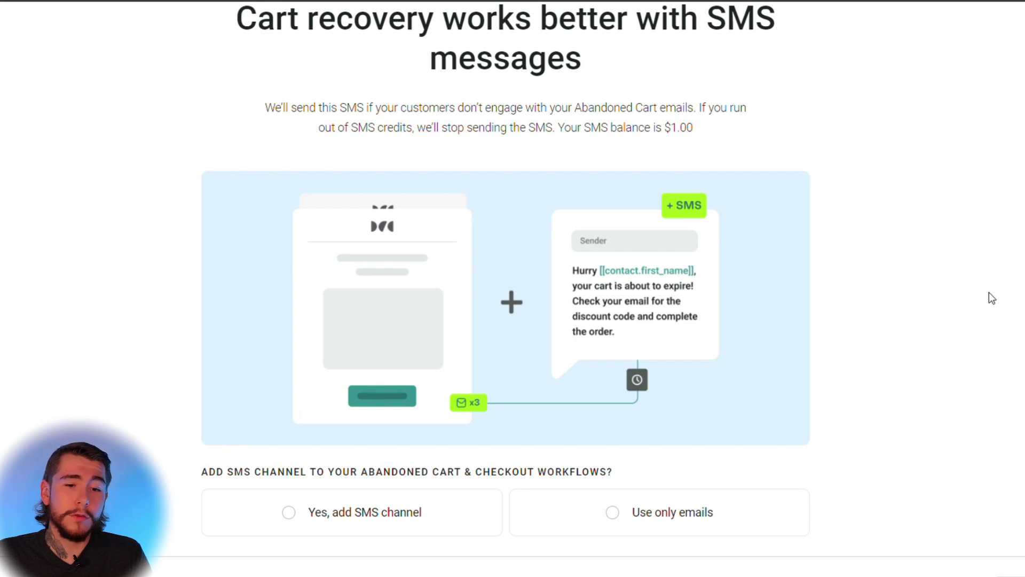
pyautogui.click(472, 513)
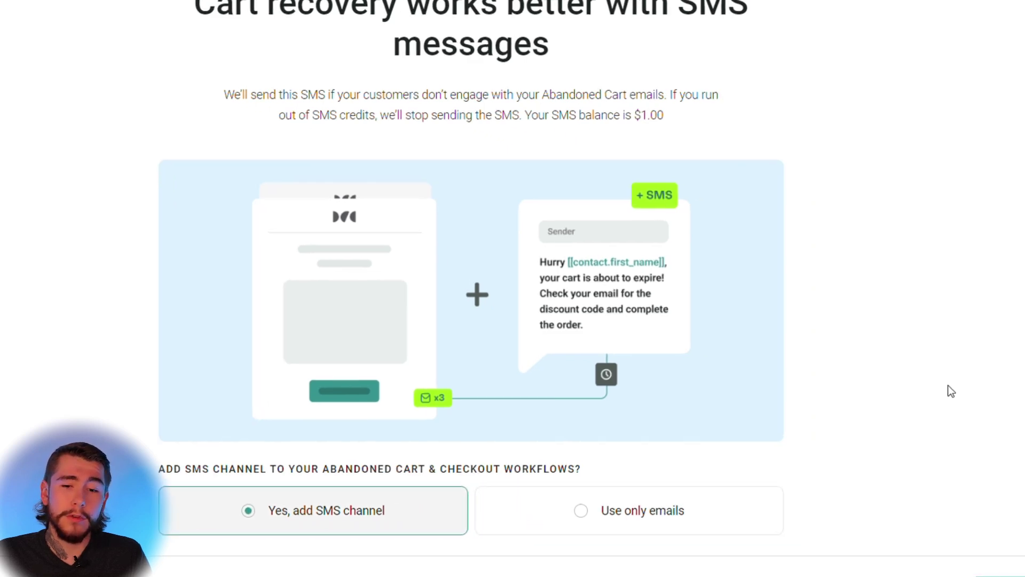
pyautogui.click(1014, 571)
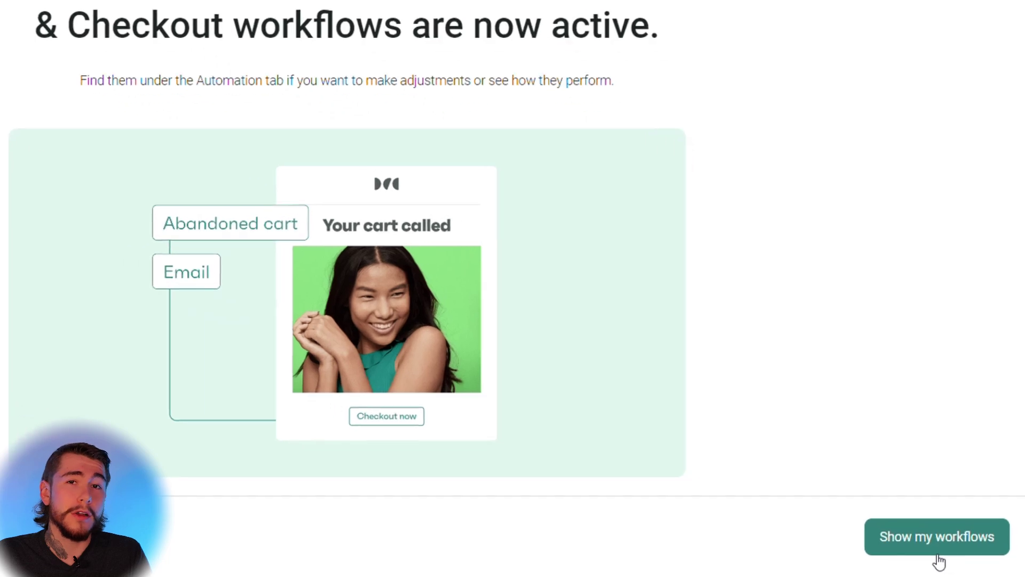
pyautogui.click(937, 550)
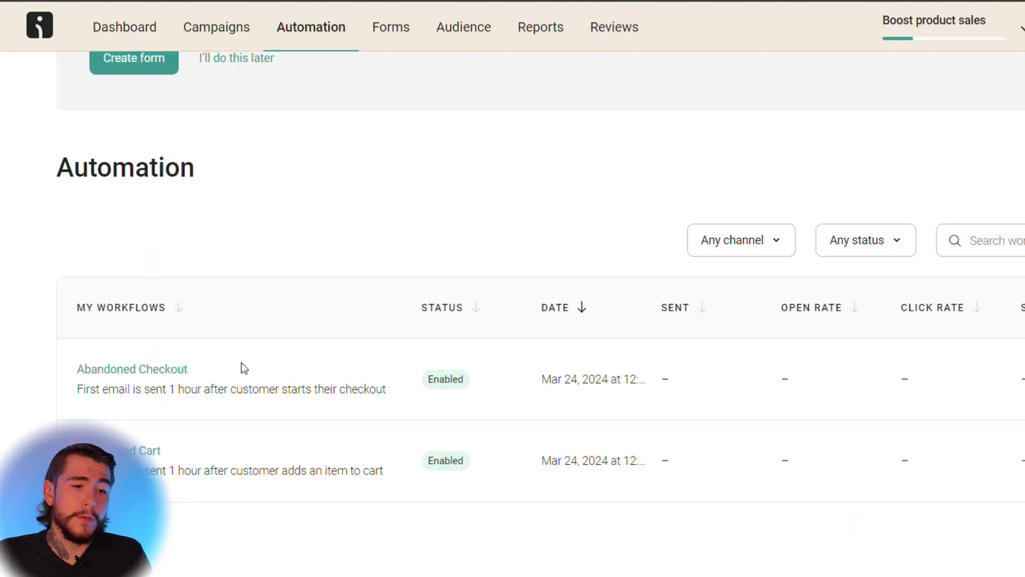
pyautogui.click(161, 369)
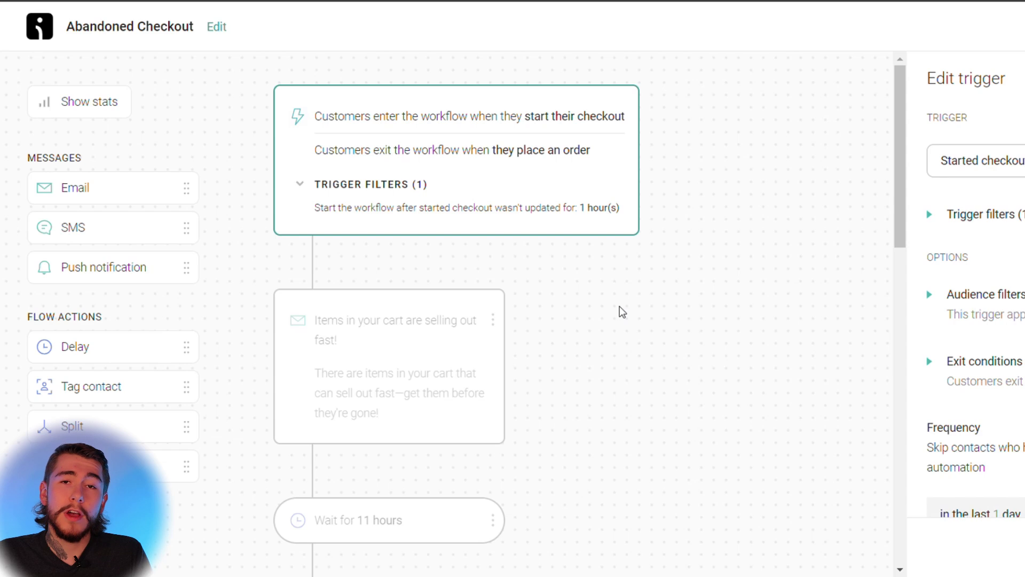
pyautogui.scroll(-2, 619, 311)
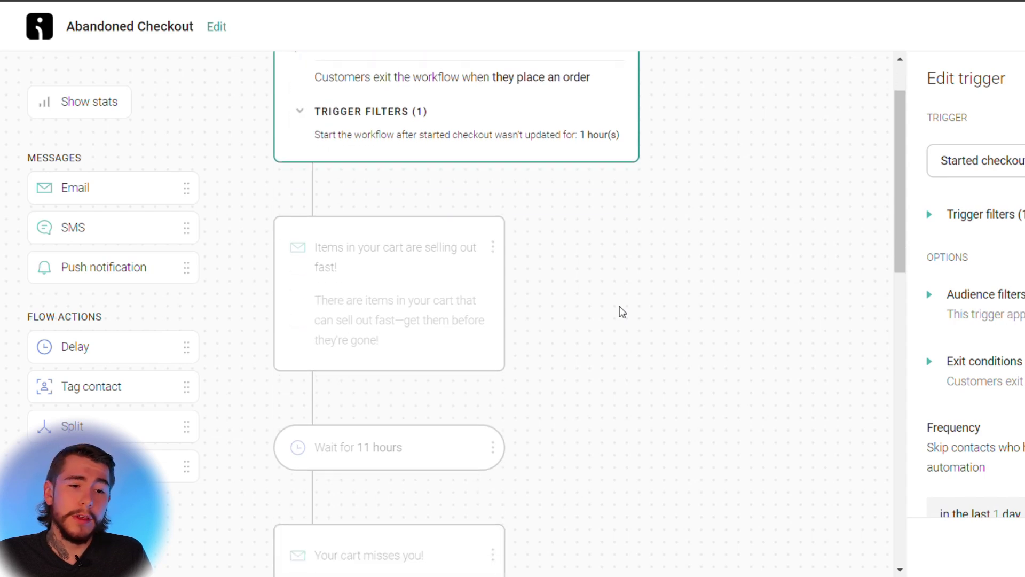
pyautogui.click(496, 263)
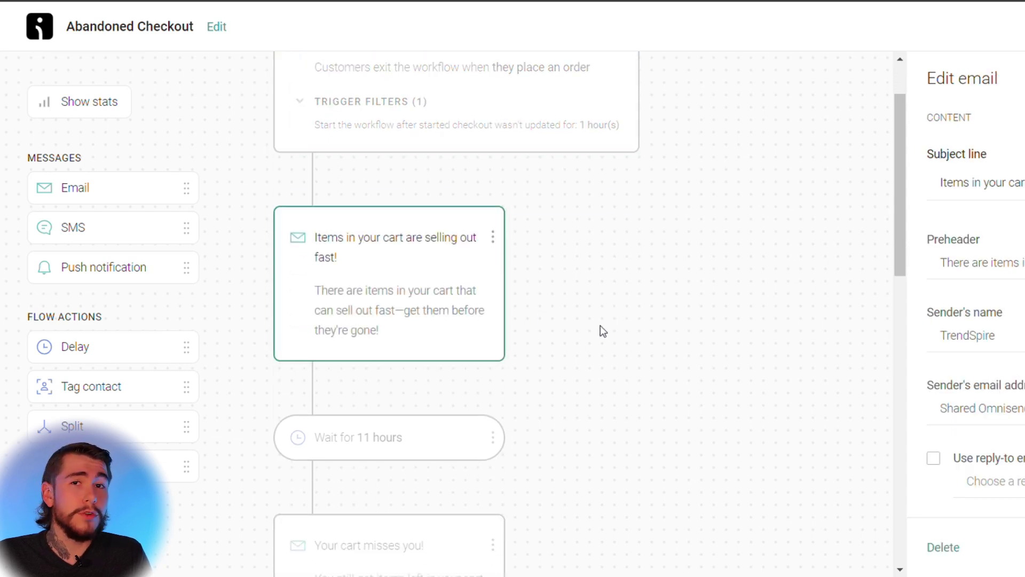
pyautogui.scroll(2, 600, 325)
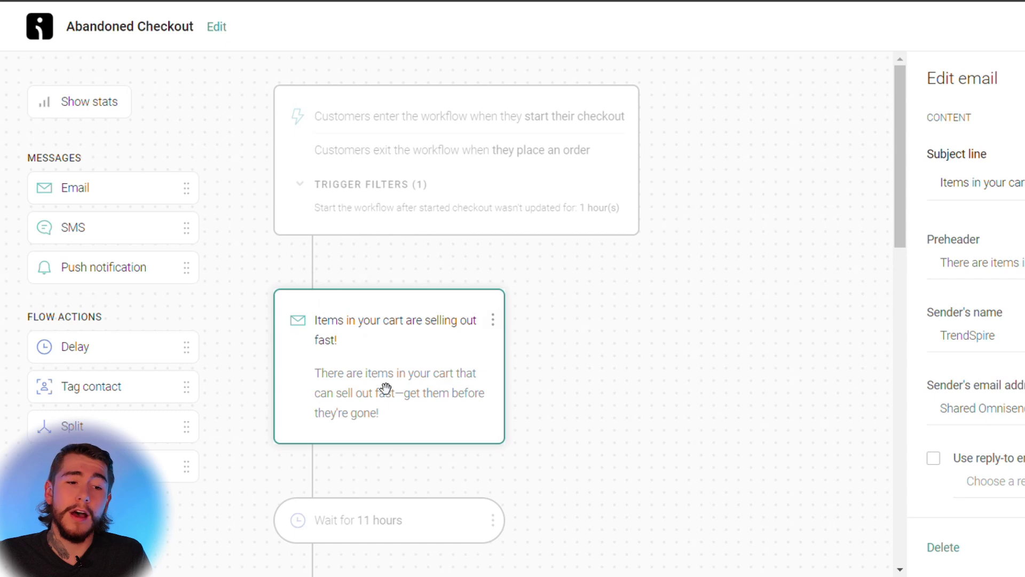
pyautogui.scroll(-3, 613, 288)
pyautogui.scroll(-4, 614, 290)
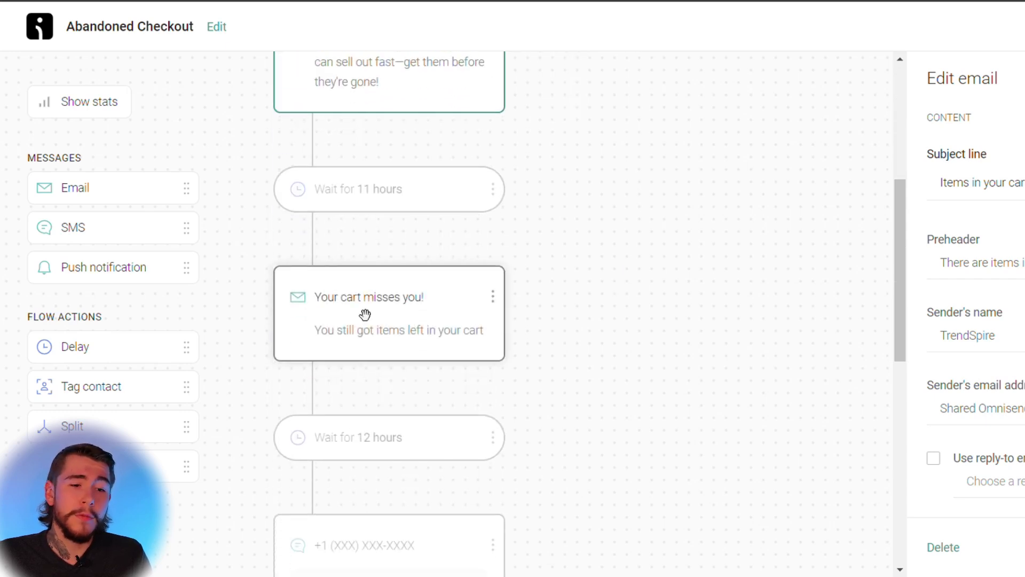
pyautogui.scroll(-3, 365, 314)
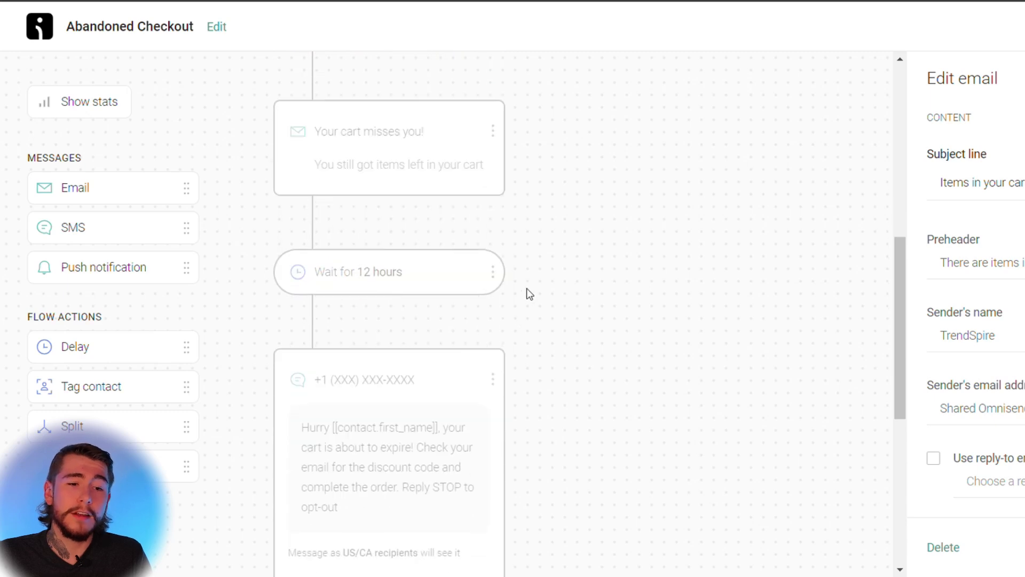
pyautogui.scroll(-2, 526, 291)
pyautogui.scroll(-7, 436, 387)
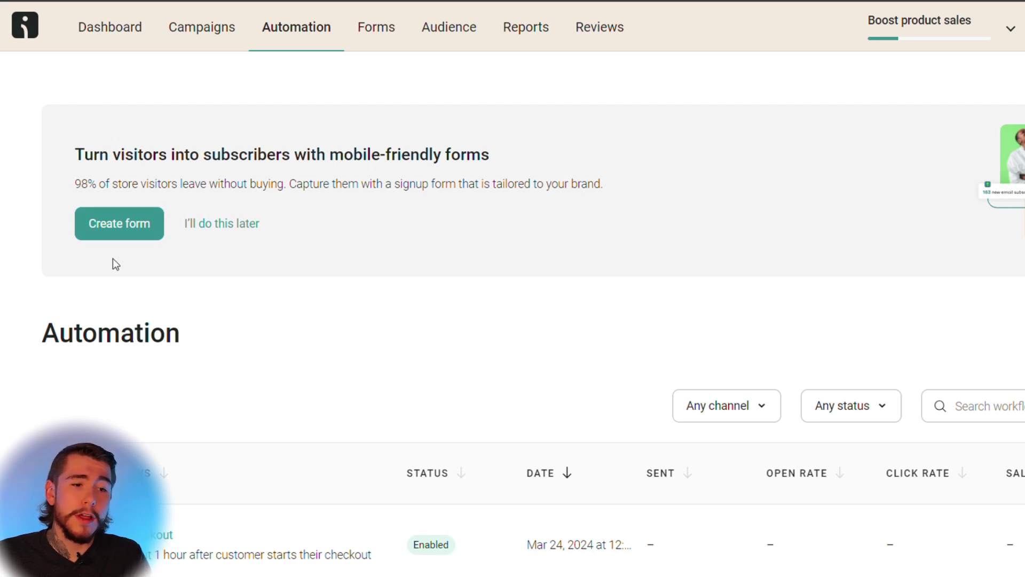
# - Create a form from the multi-step welcome discount template, previewing its phone signup and success steps
pyautogui.click(117, 240)
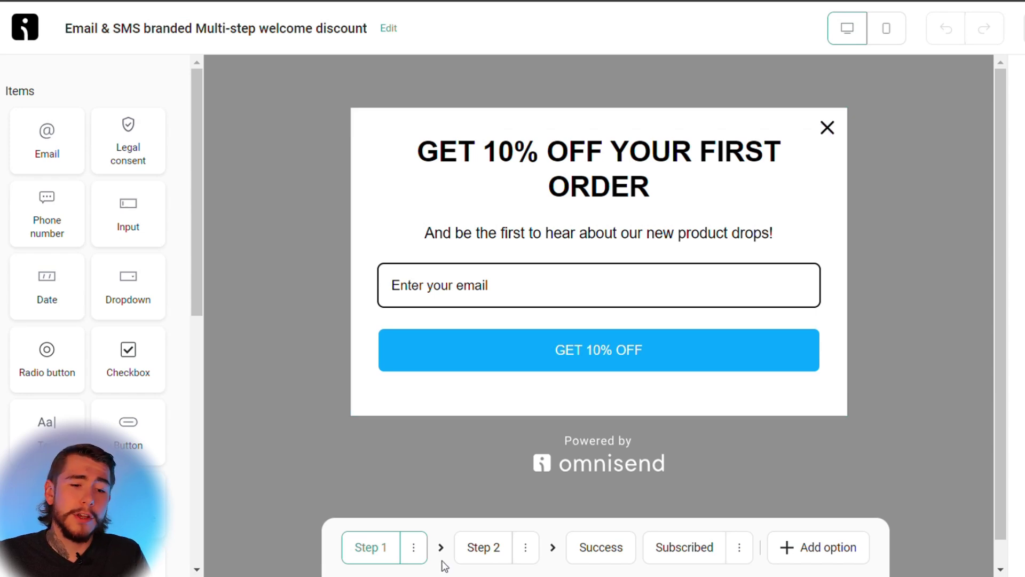
pyautogui.click(468, 560)
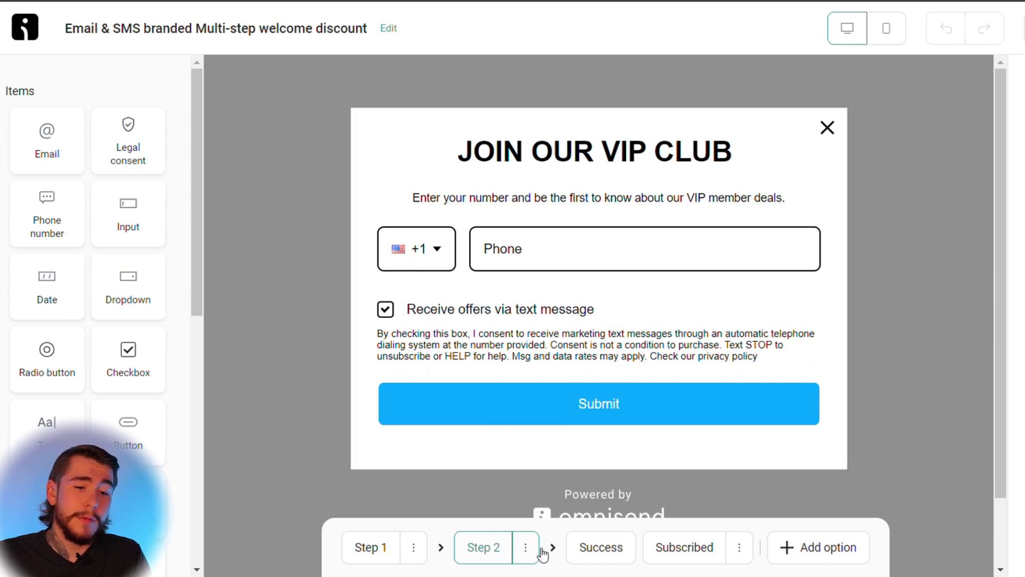
pyautogui.click(601, 551)
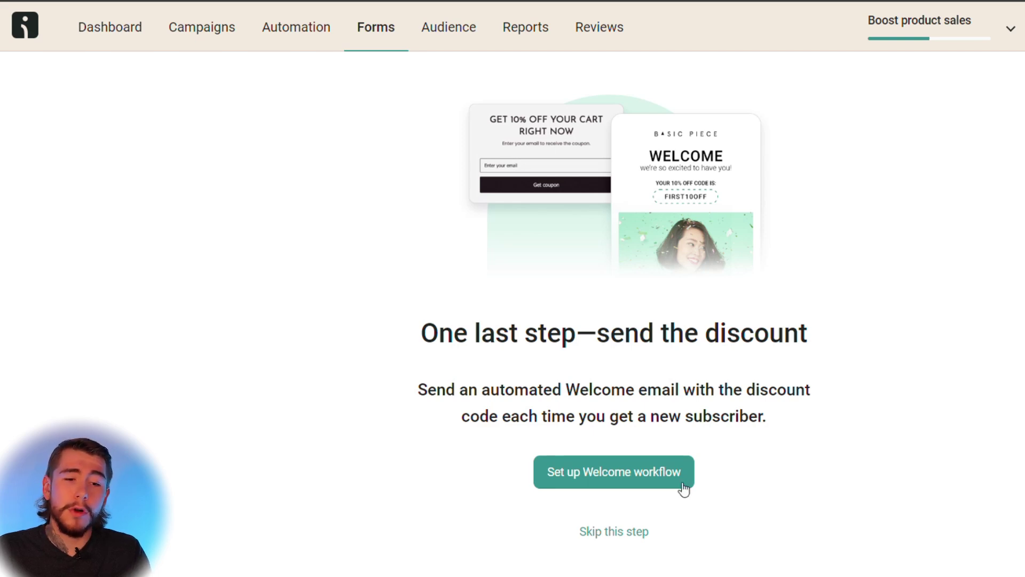
# - Start the Welcome workflow with a 10% email discount and an SMS message, then list workflows
pyautogui.click(625, 492)
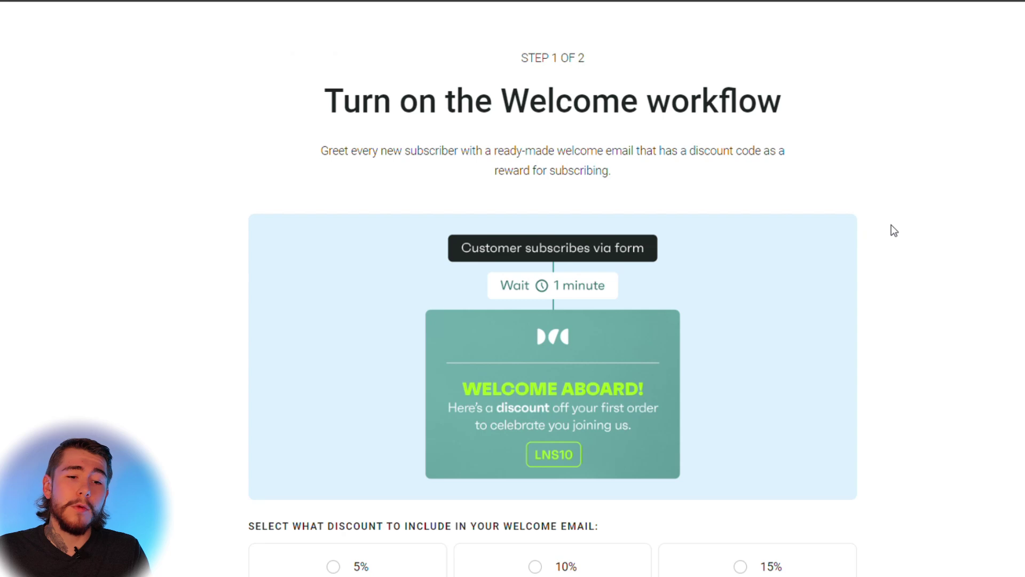
pyautogui.scroll(-2, 894, 231)
pyautogui.click(564, 476)
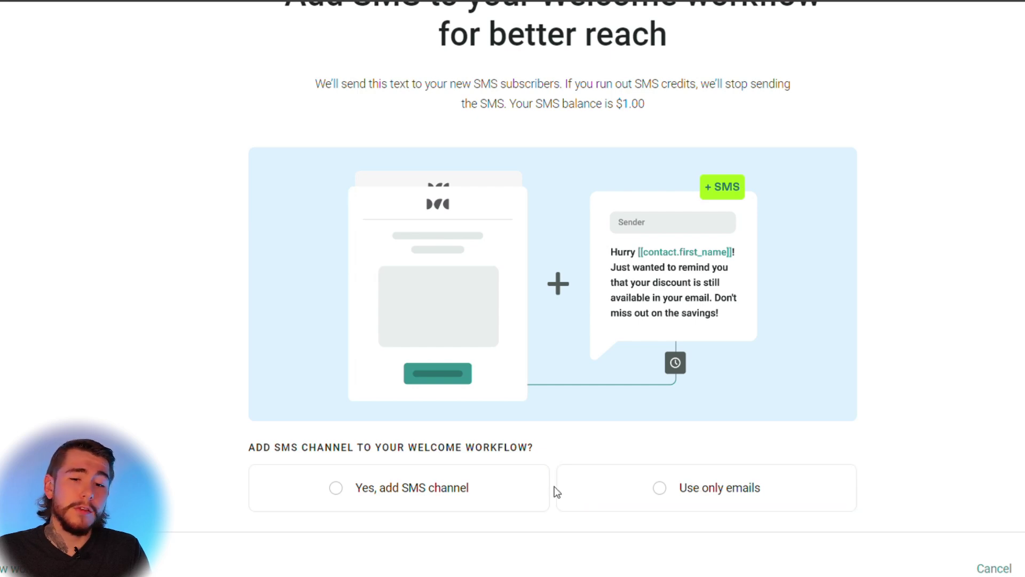
pyautogui.click(534, 490)
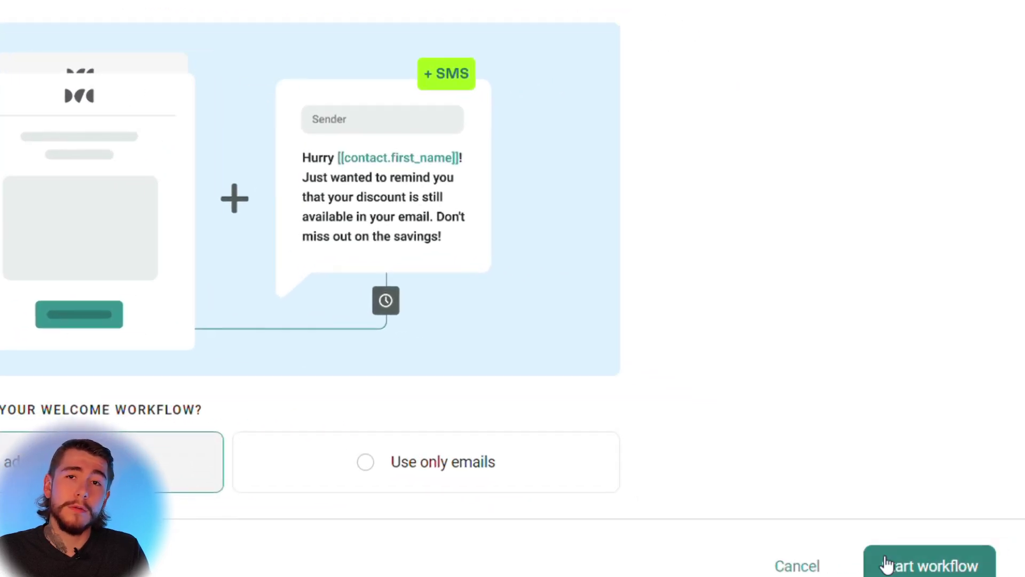
pyautogui.click(886, 564)
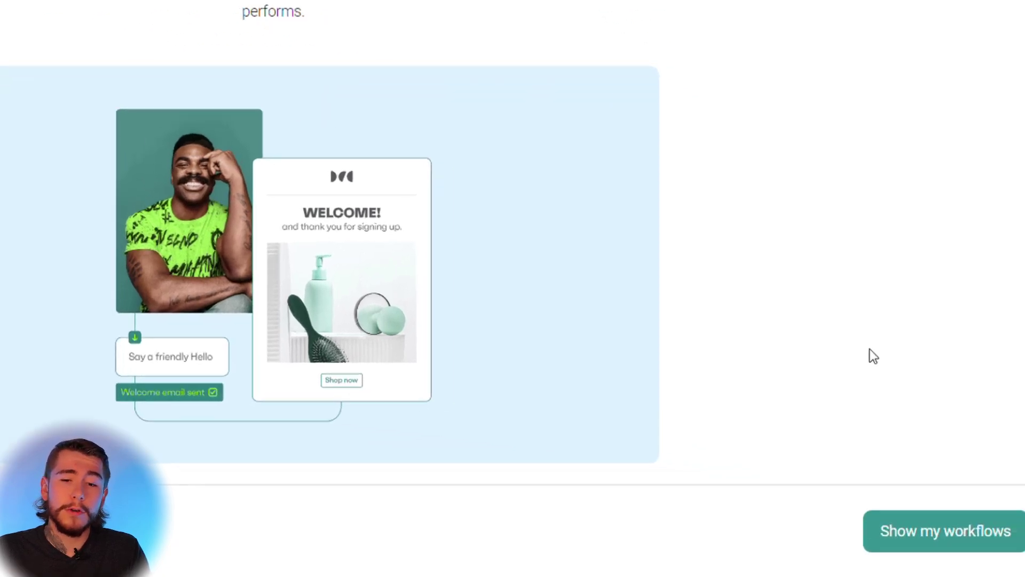
pyautogui.click(1022, 540)
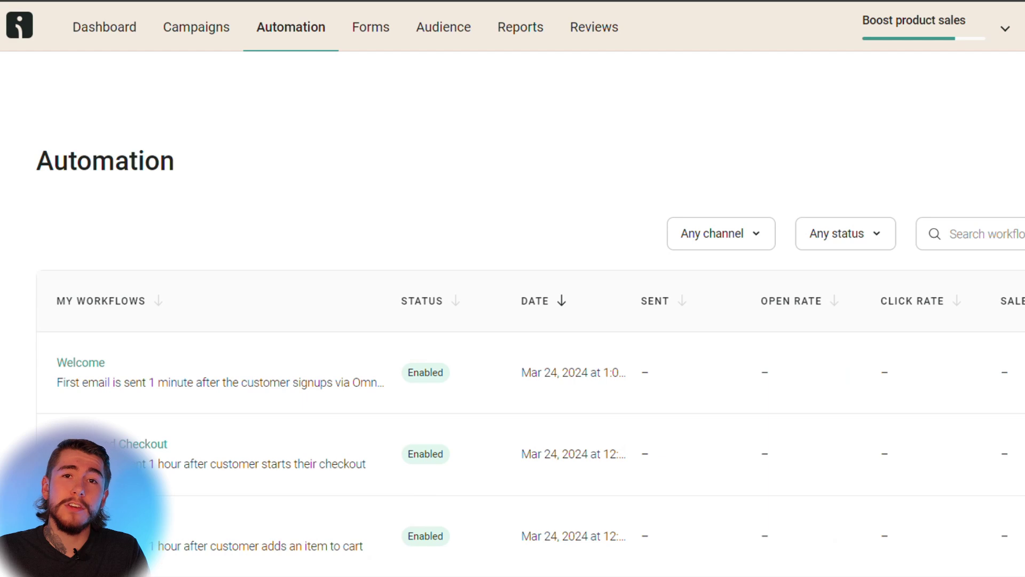
# - Inspect the Welcome workflow's welcome email step, then create a new email campaign from Campaigns
pyautogui.click(946, 387)
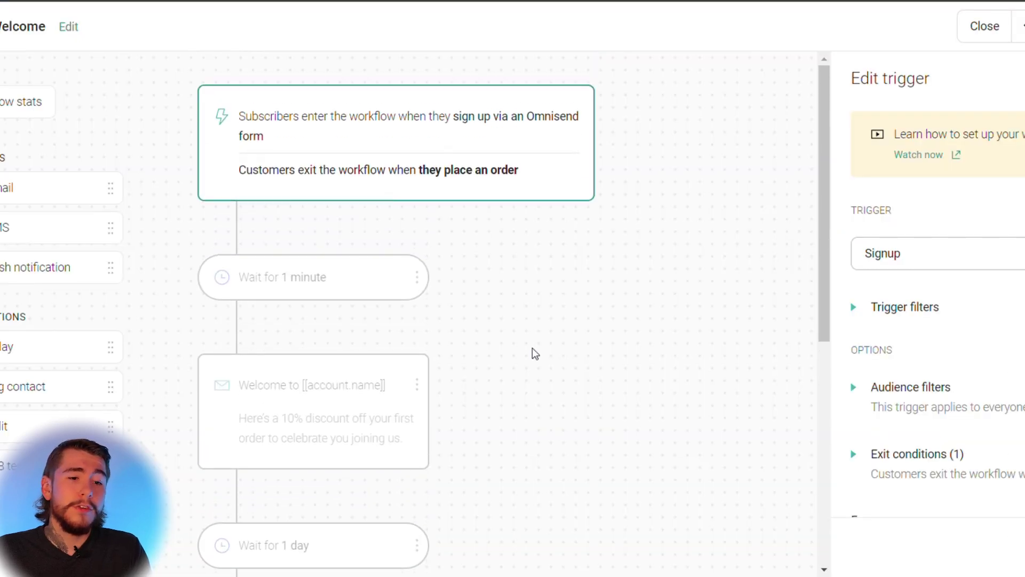
pyautogui.scroll(-5, 535, 353)
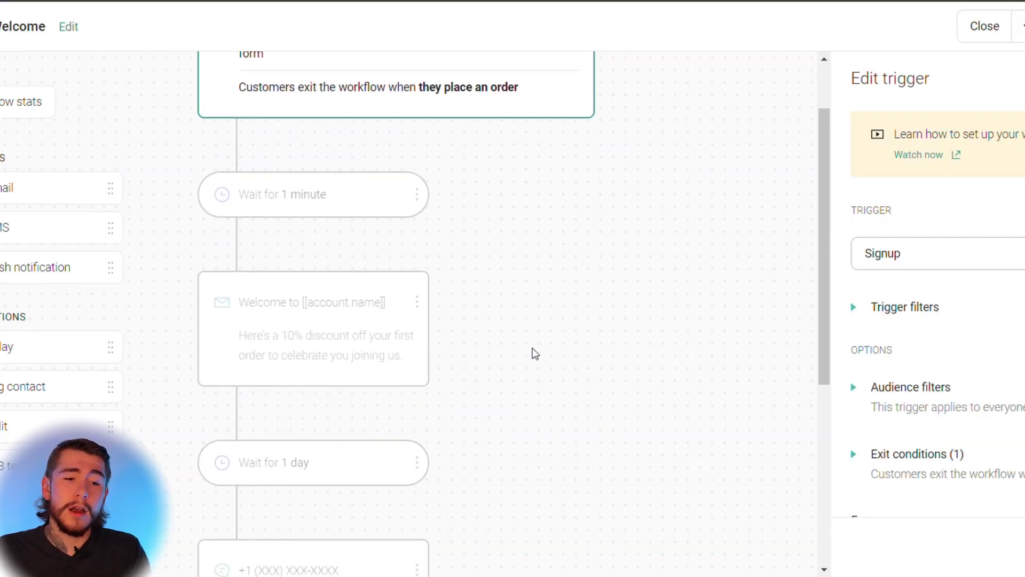
pyautogui.scroll(-2, 503, 291)
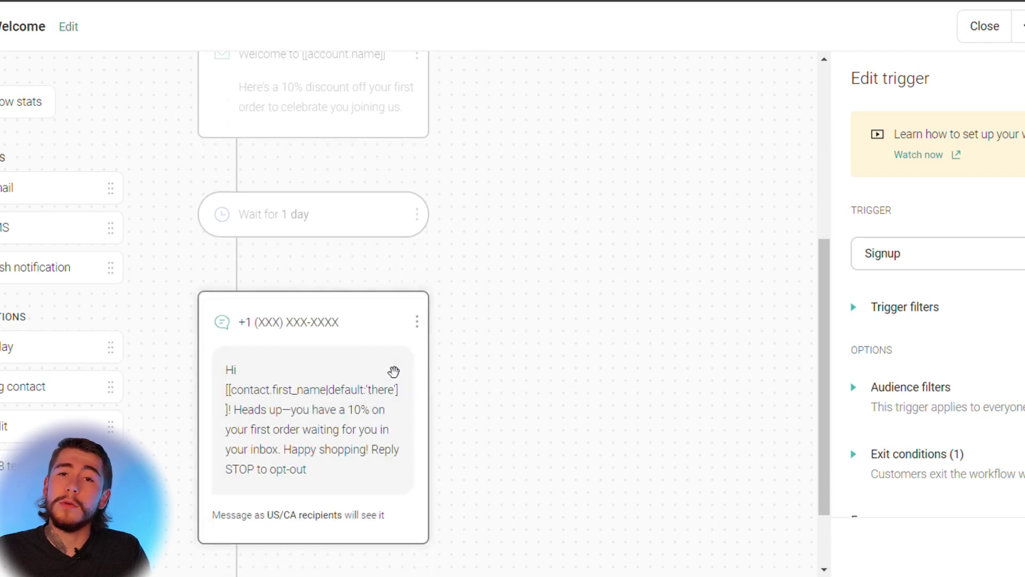
pyautogui.click(313, 97)
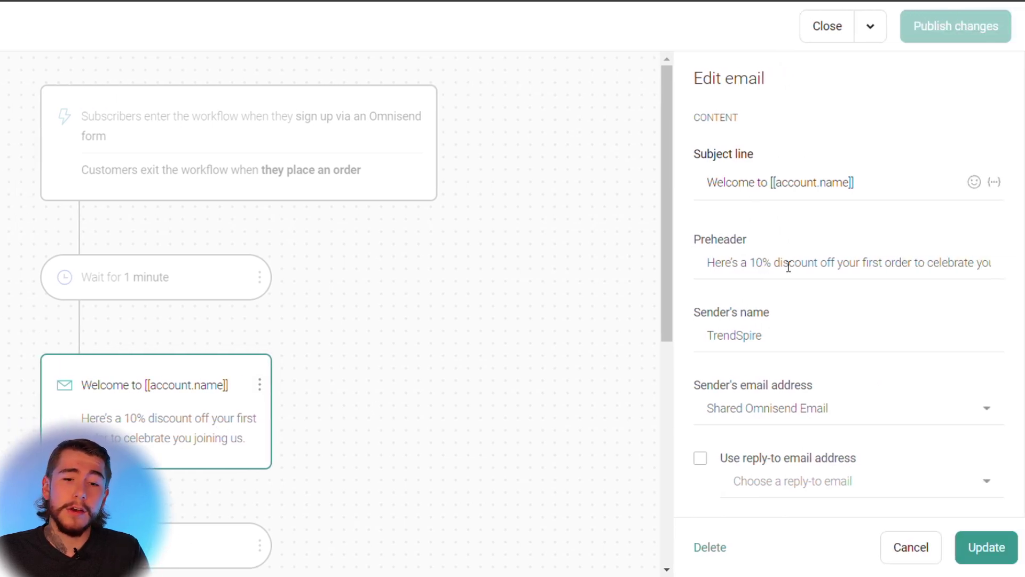
pyautogui.scroll(-3, 808, 315)
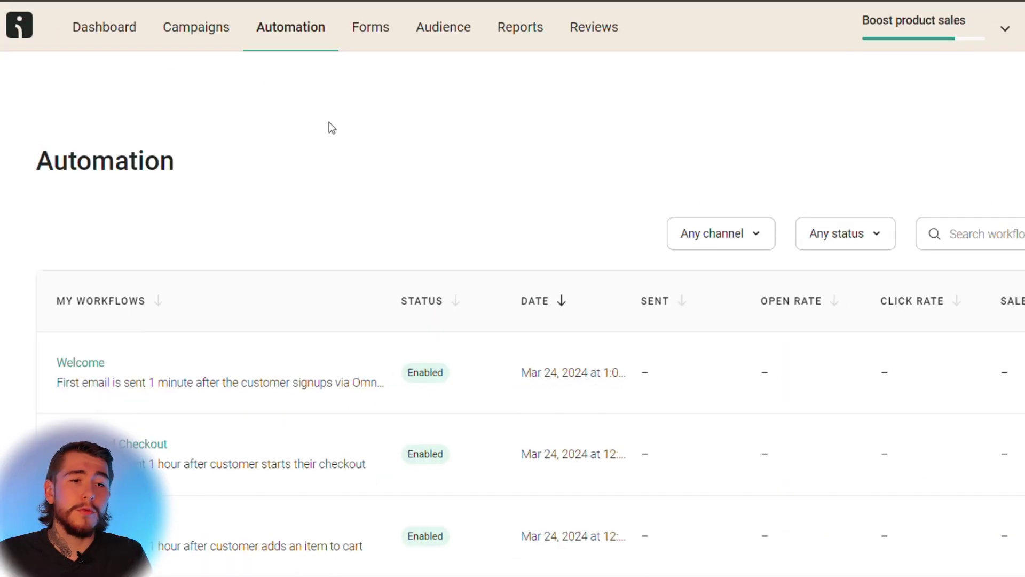
pyautogui.click(277, 39)
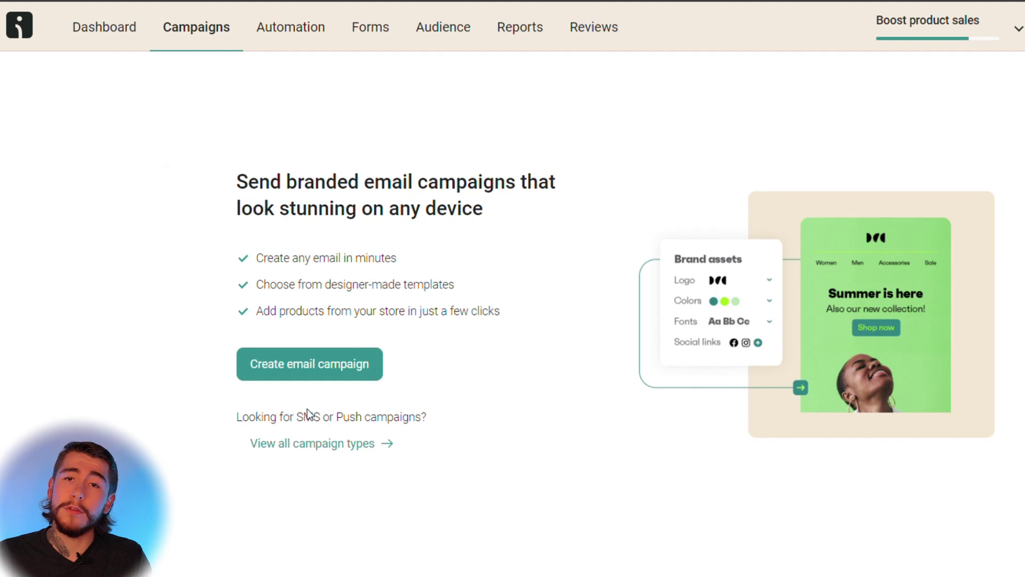
pyautogui.click(293, 378)
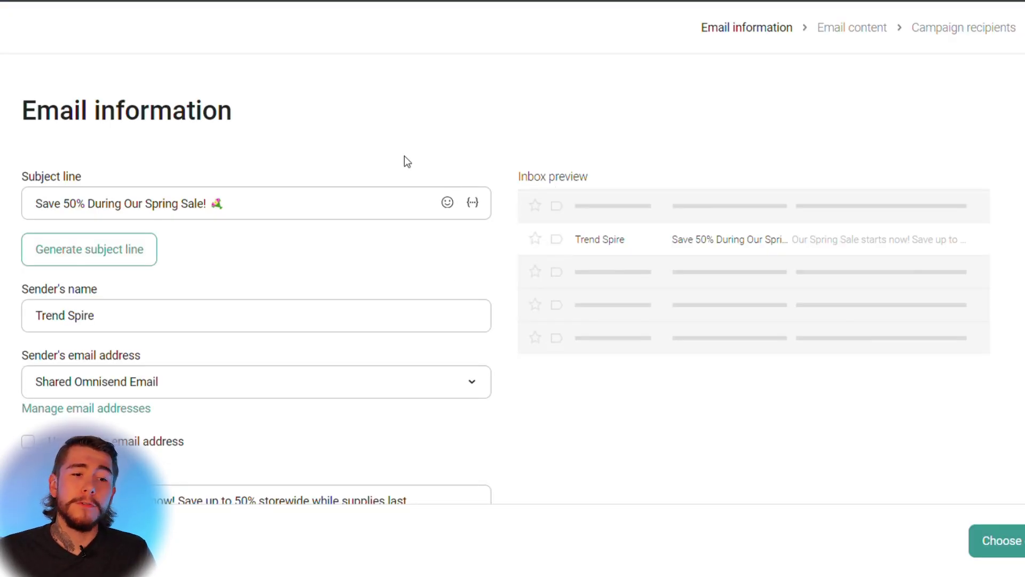
pyautogui.click(202, 200)
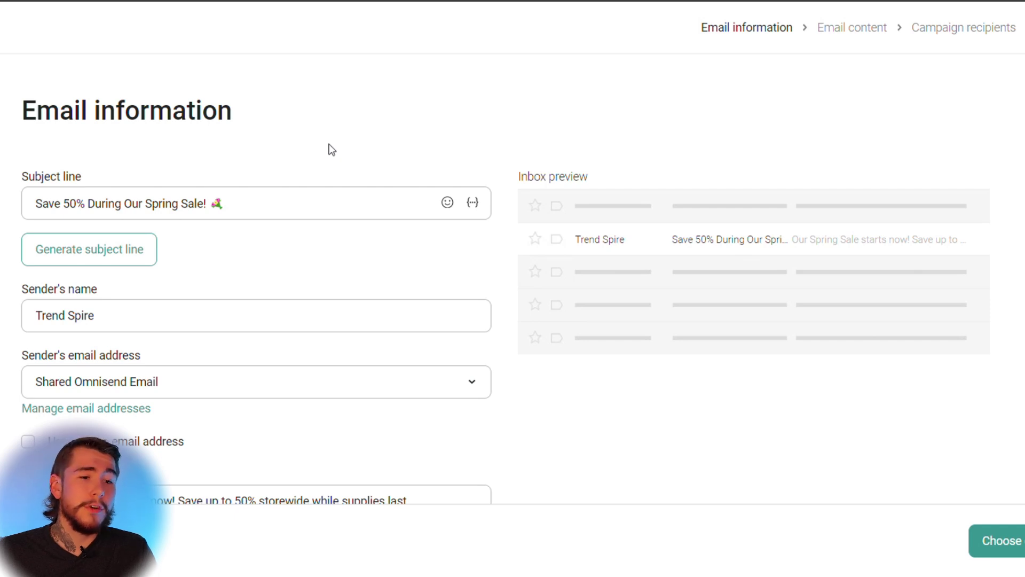
pyautogui.scroll(-2, 240, 214)
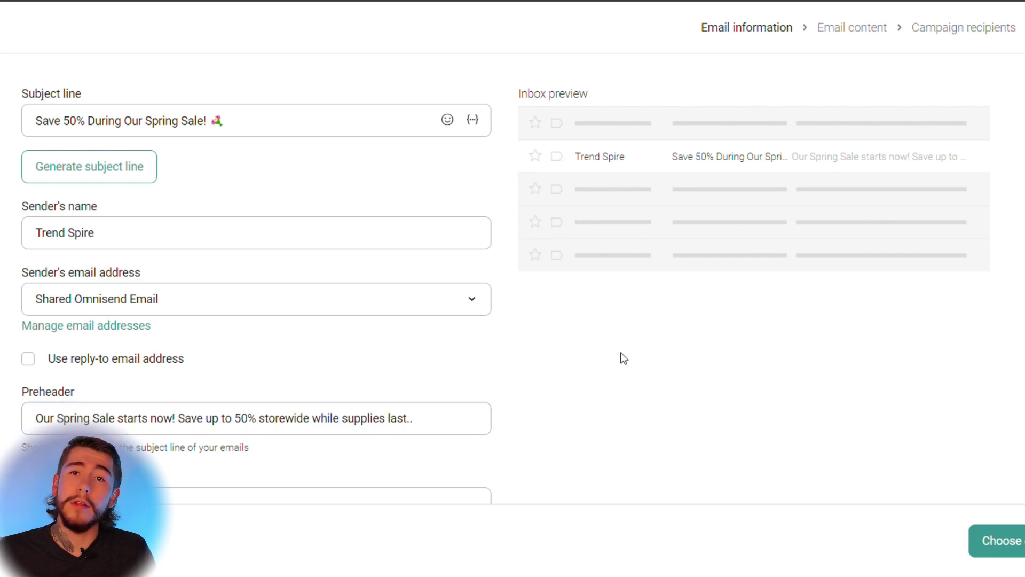
pyautogui.scroll(-3, 797, 279)
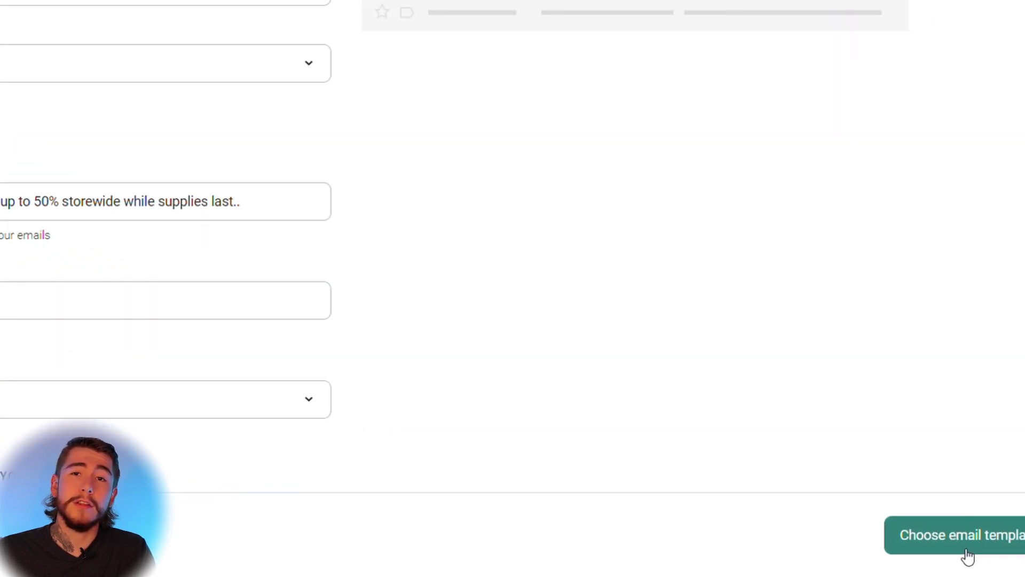
# - Filter templates by 'Offer a discount' and 'Announce a sale', then apply the Easter Sale template
pyautogui.click(907, 548)
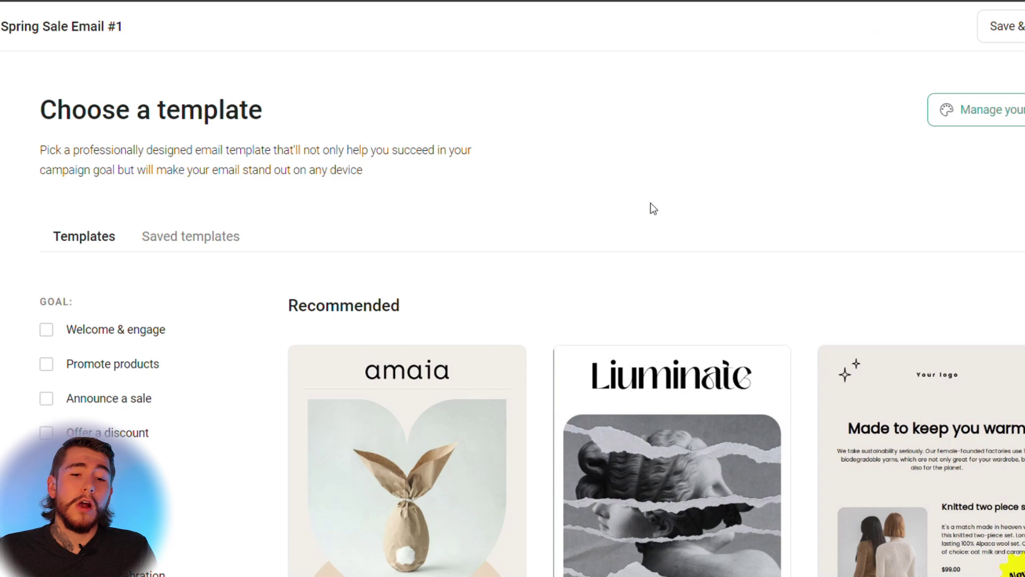
pyautogui.scroll(-5, 721, 215)
pyautogui.scroll(-2, 678, 367)
pyautogui.scroll(6, 677, 366)
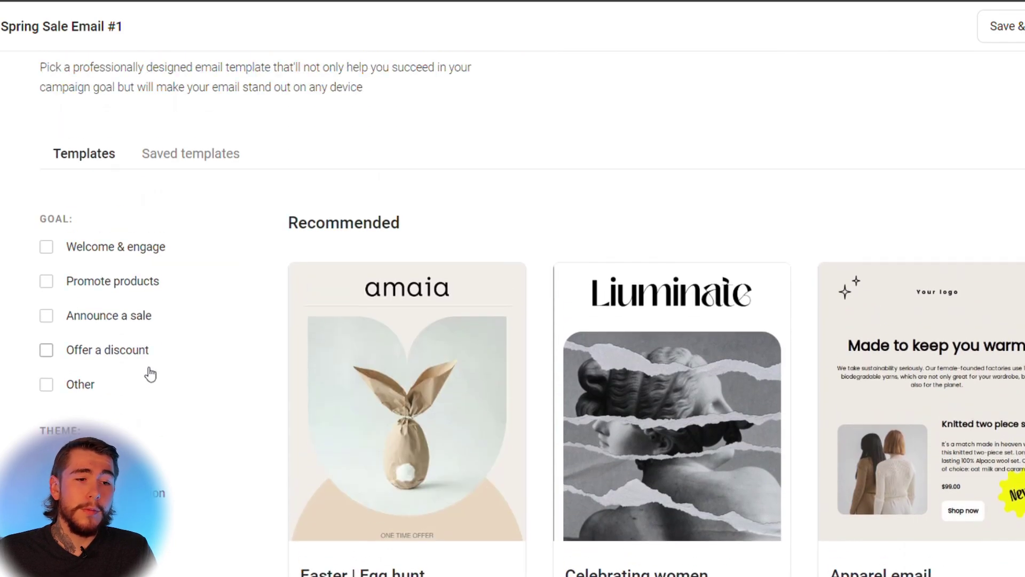
pyautogui.scroll(-1, 150, 374)
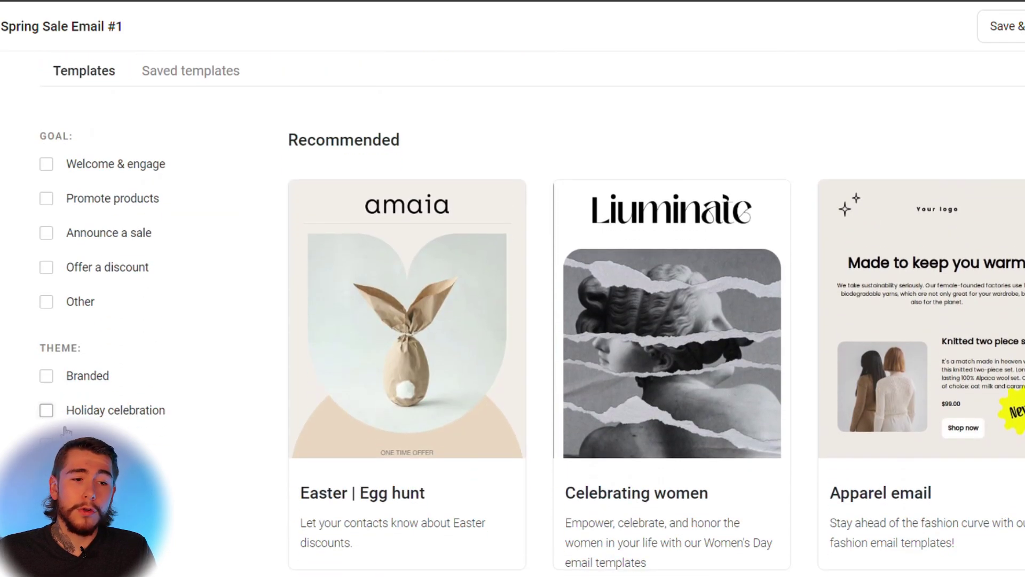
pyautogui.click(88, 275)
pyautogui.click(95, 233)
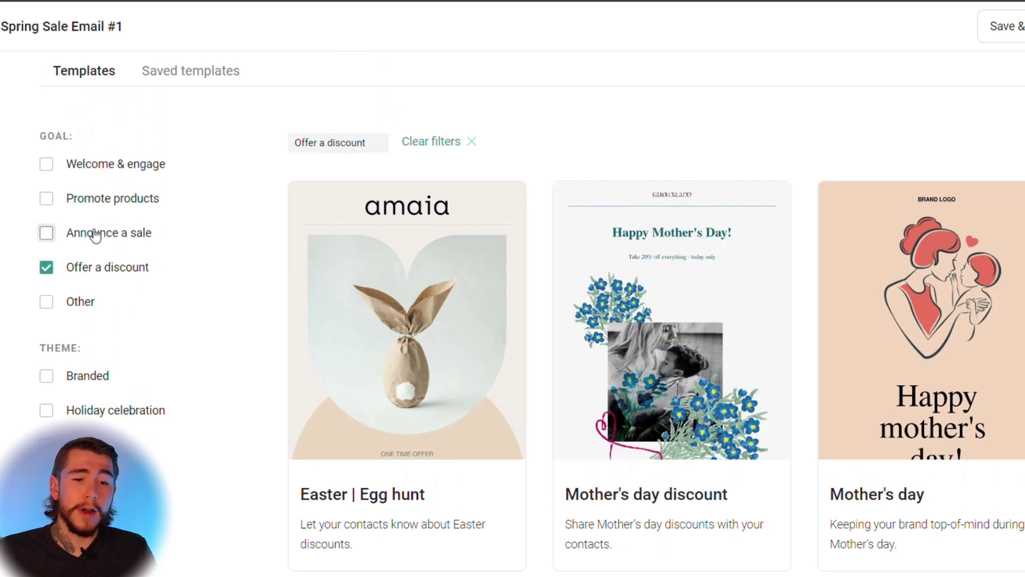
pyautogui.scroll(2, 679, 136)
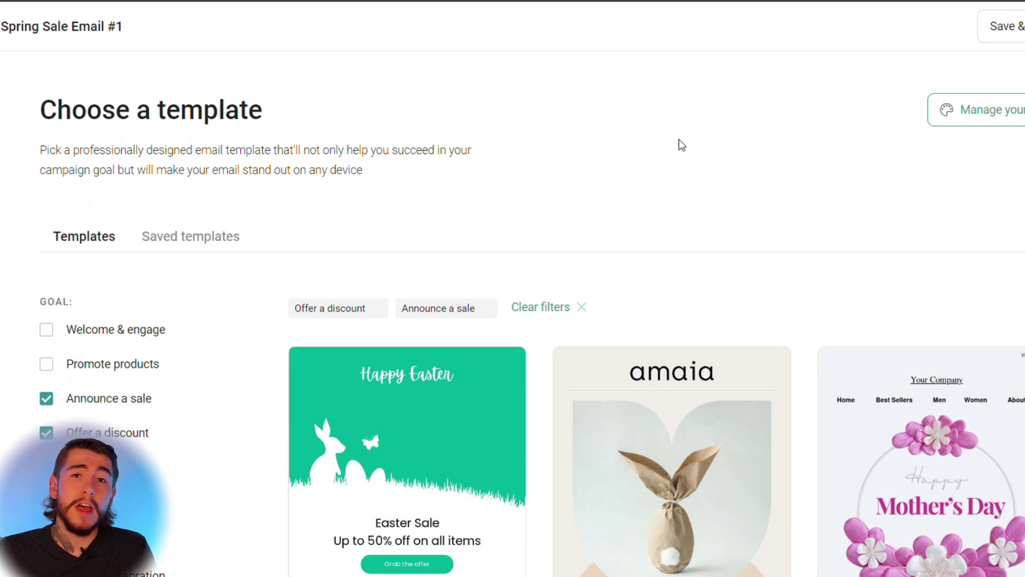
pyautogui.scroll(-2, 682, 145)
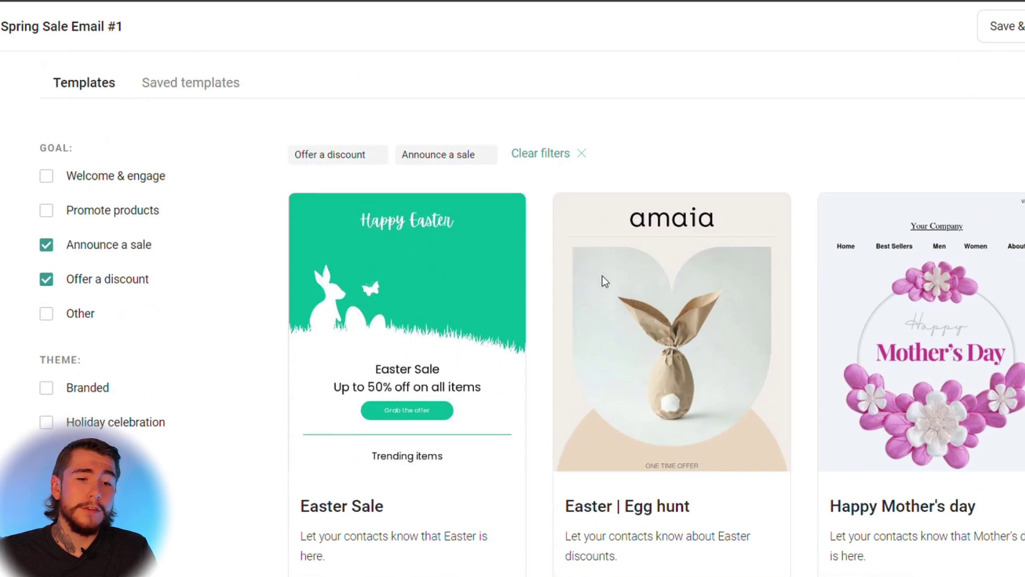
pyautogui.moveTo(478, 320)
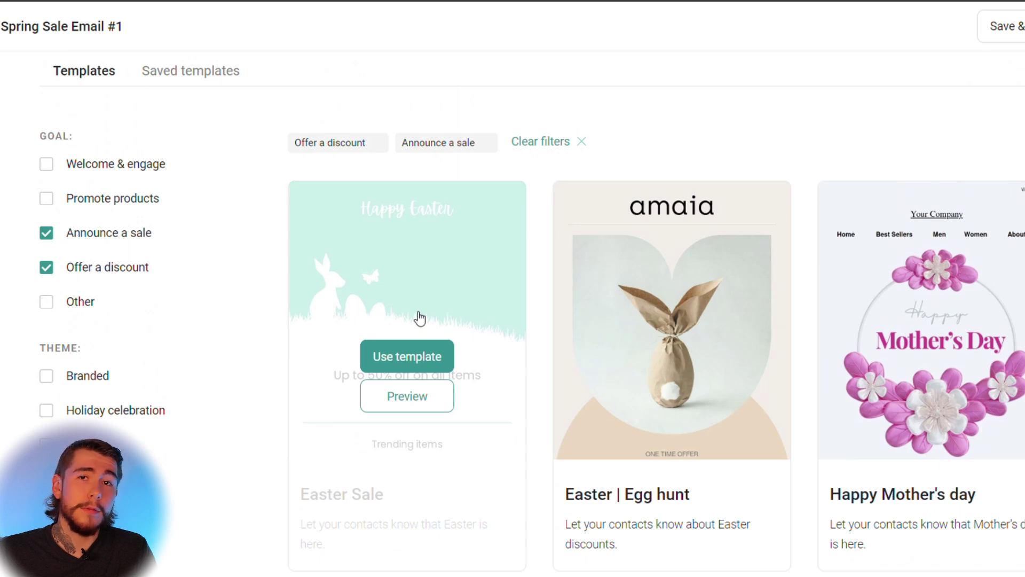
pyautogui.click(407, 356)
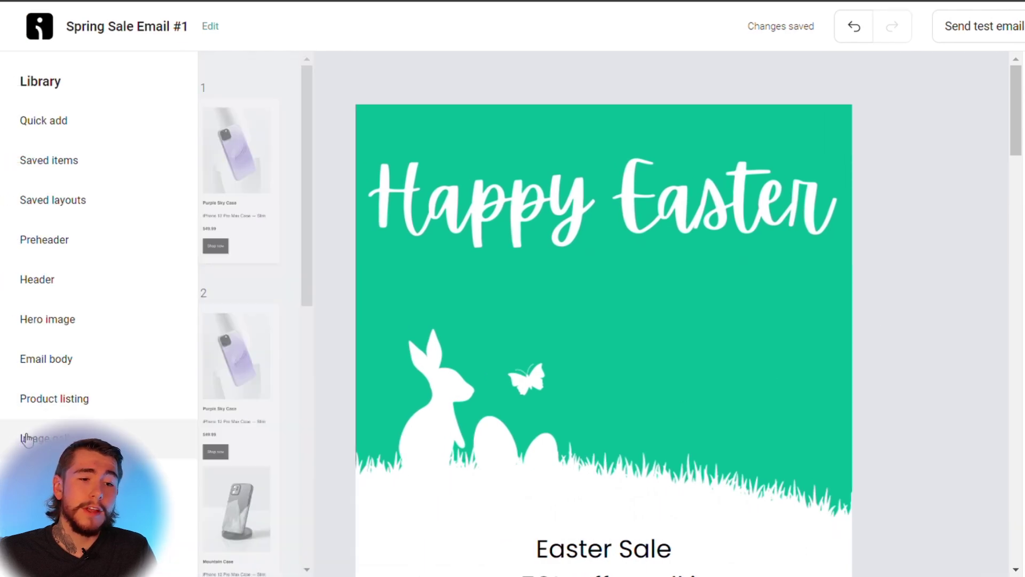
pyautogui.scroll(-5, 777, 270)
pyautogui.moveTo(774, 320); pyautogui.dragTo(762, 414)
pyautogui.scroll(-2, 931, 315)
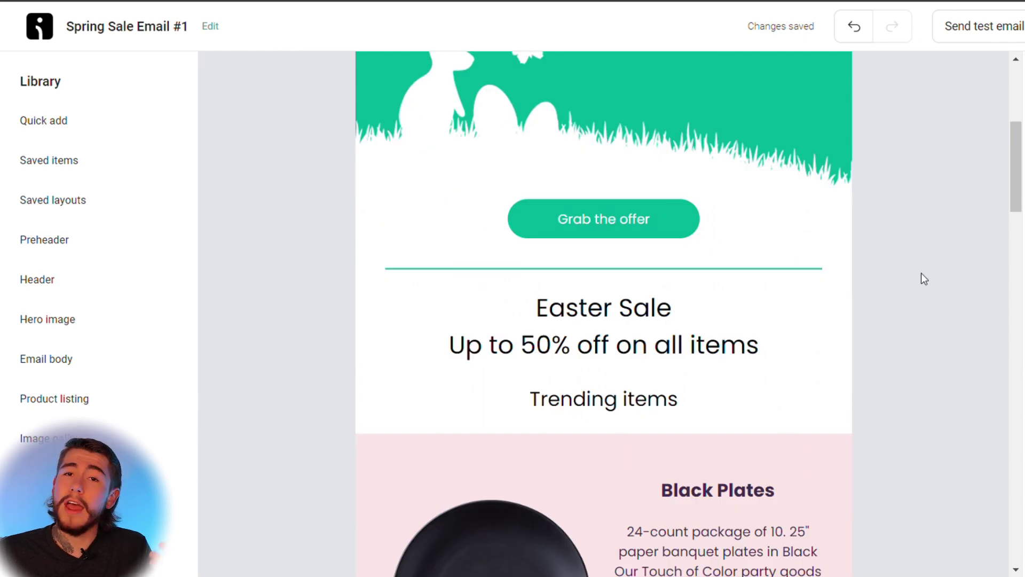
pyautogui.scroll(-2, 922, 274)
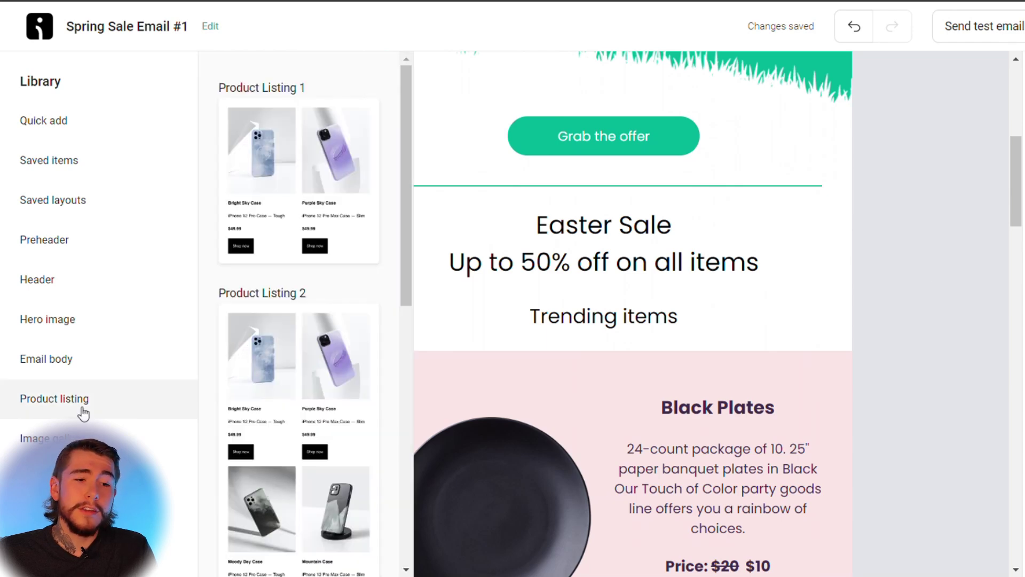
pyautogui.click(43, 438)
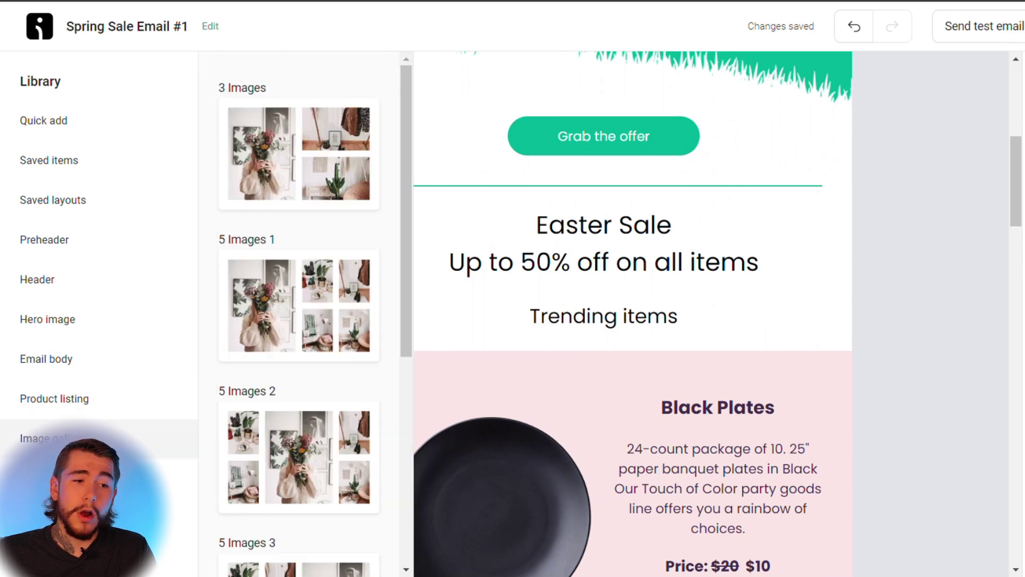
pyautogui.click(96, 405)
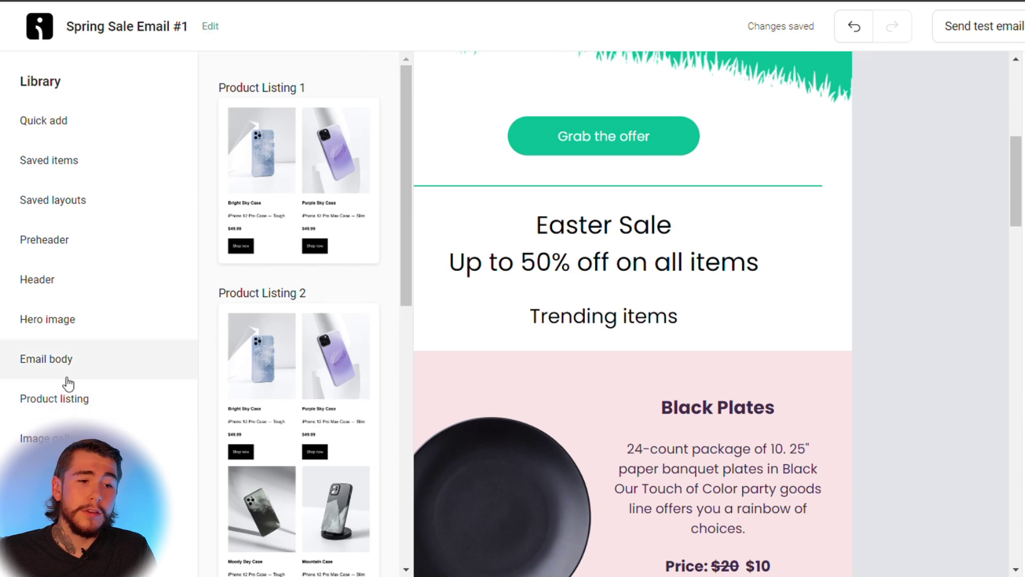
pyautogui.click(58, 349)
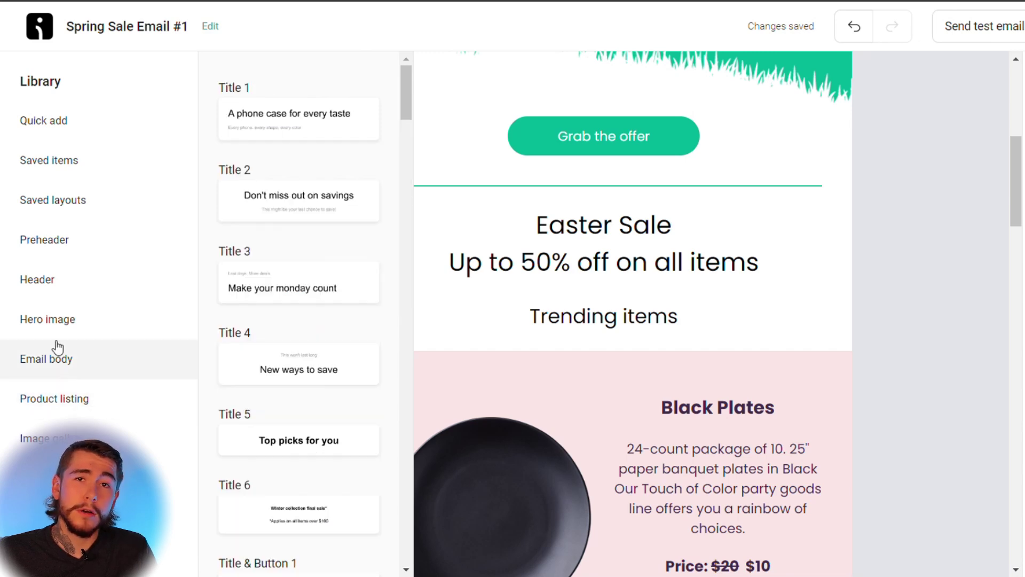
pyautogui.click(924, 230)
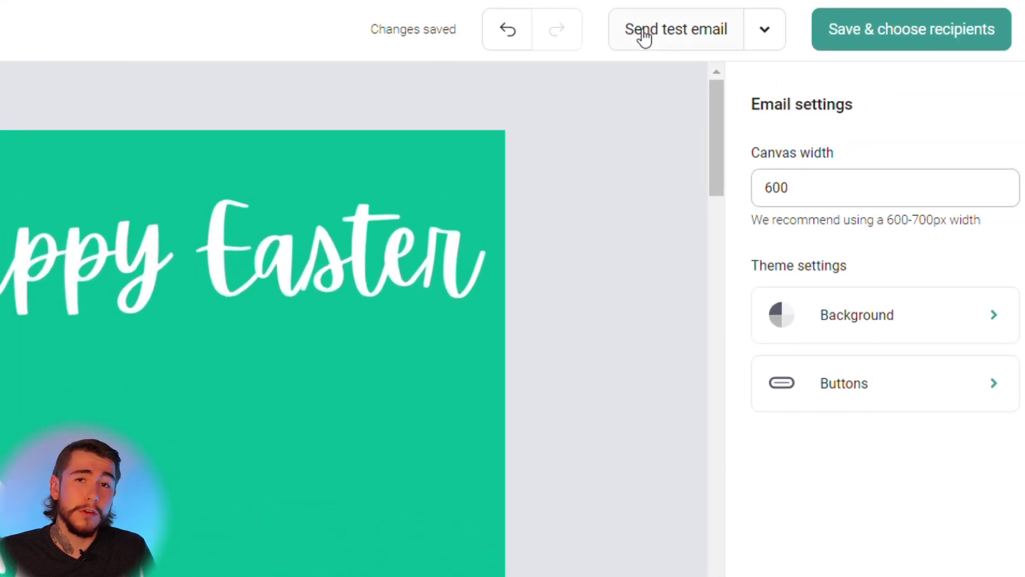
# - Send a test of Spring Sale Email #1, then save it and proceed to recipients
pyautogui.click(644, 33)
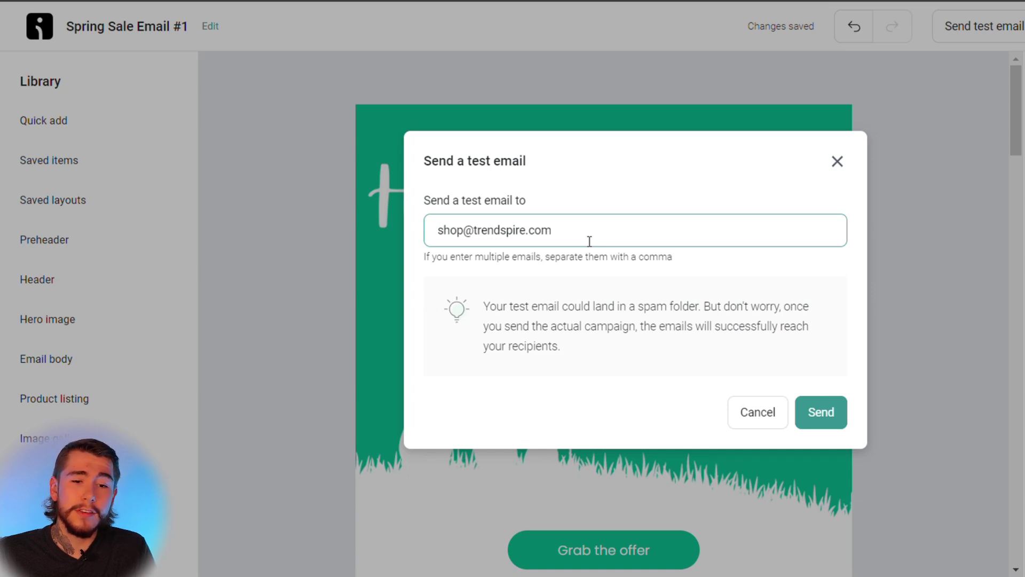
pyautogui.click(821, 412)
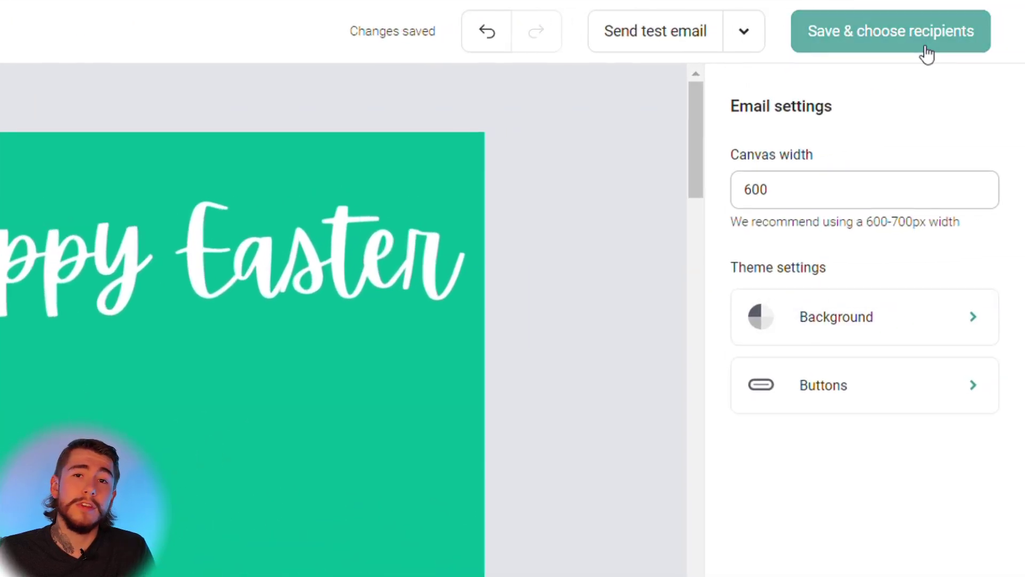
pyautogui.click(924, 45)
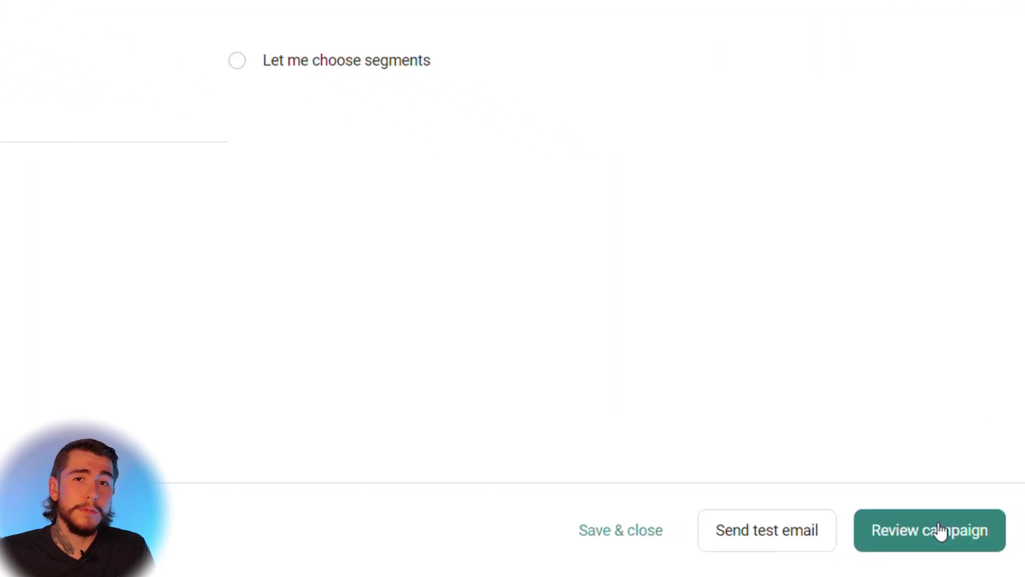
# - Review the Spring Sale email campaign, then create a new SMS campaign
pyautogui.click(940, 530)
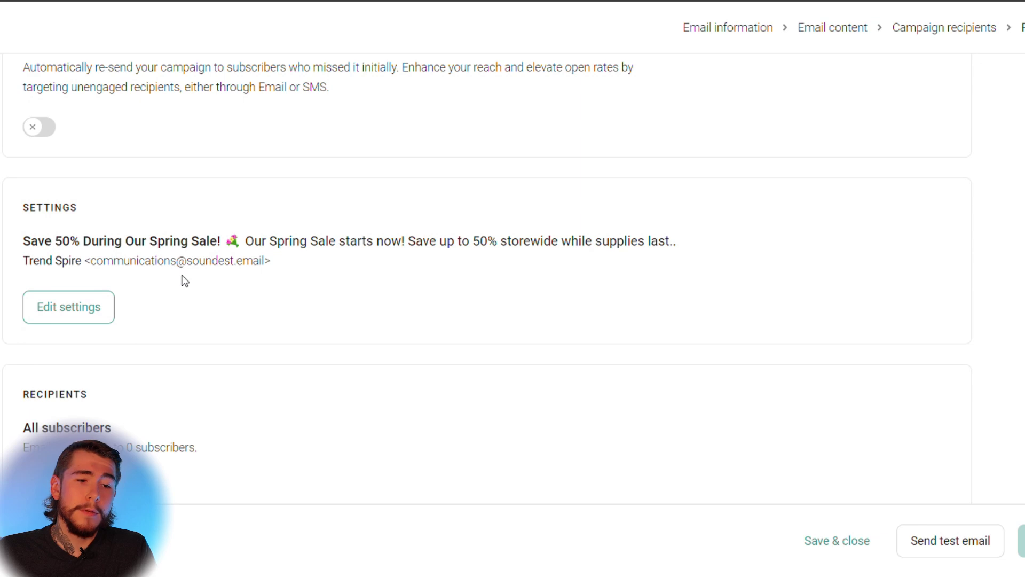
pyautogui.scroll(-3, 184, 280)
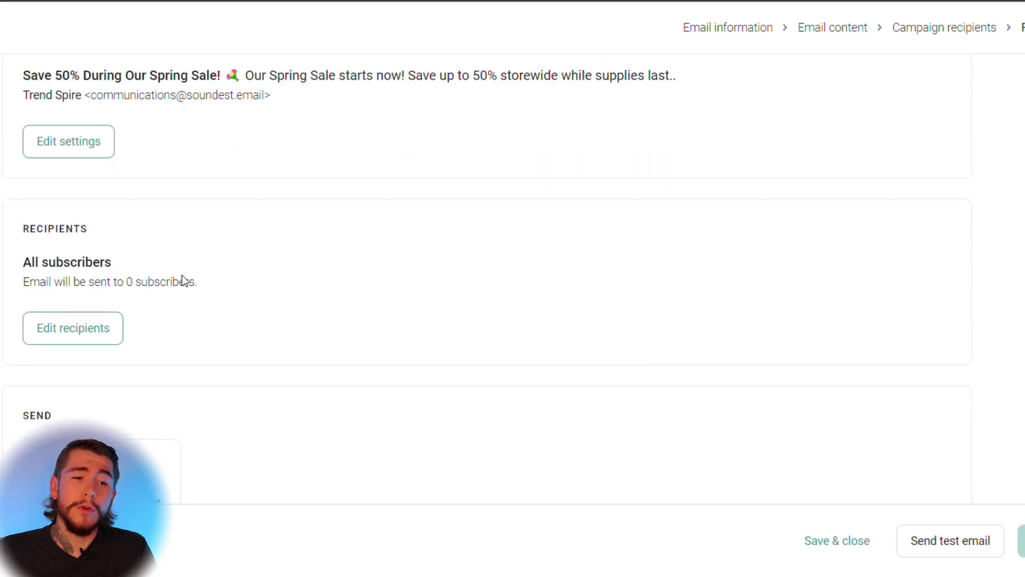
pyautogui.scroll(-2, 188, 282)
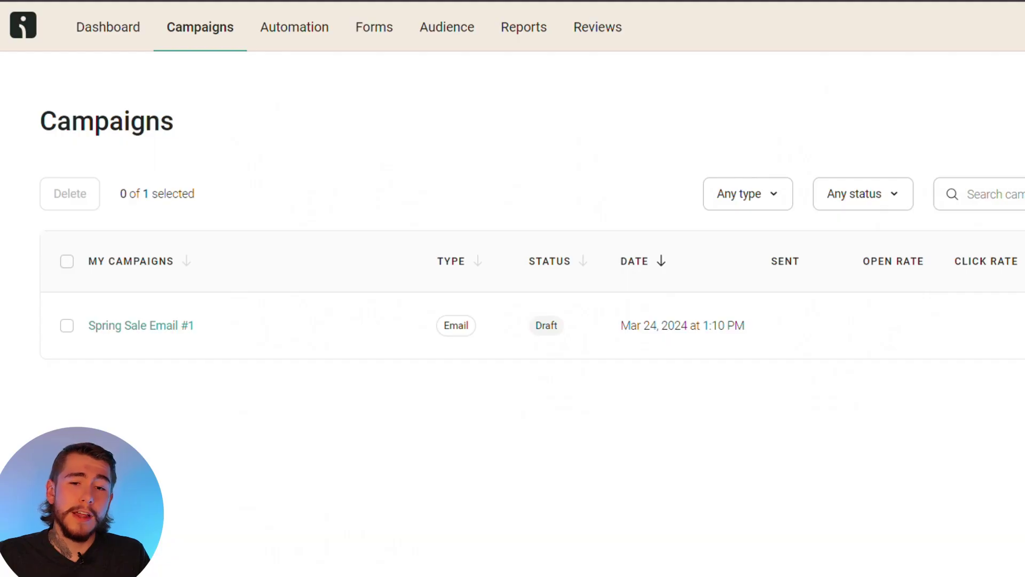
pyautogui.click(900, 132)
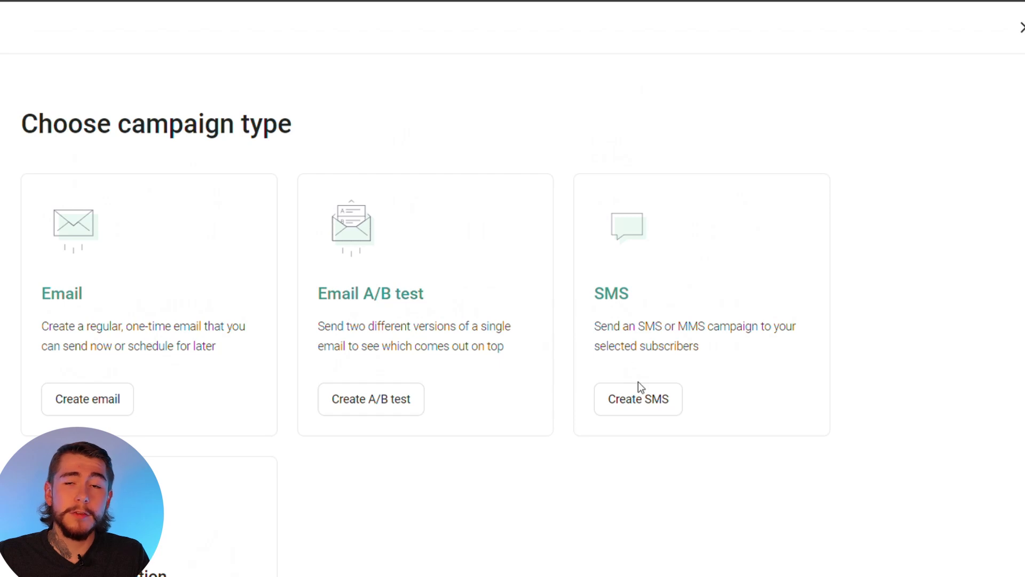
pyautogui.click(664, 407)
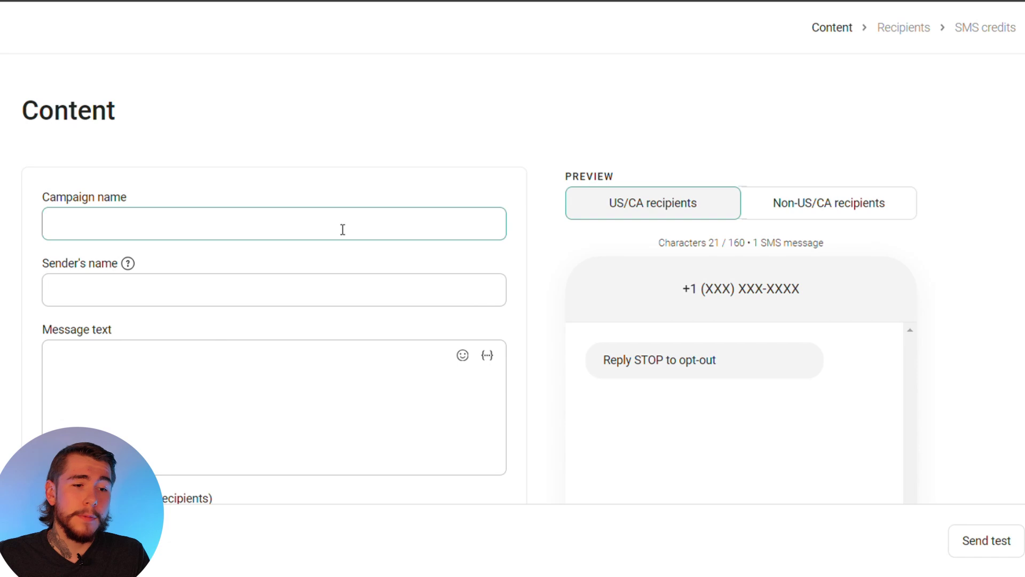
# - Write the Spring Sale #1 SMS offering 15% off all orders and advance to recipients
pyautogui.scroll(-3, 153, 302)
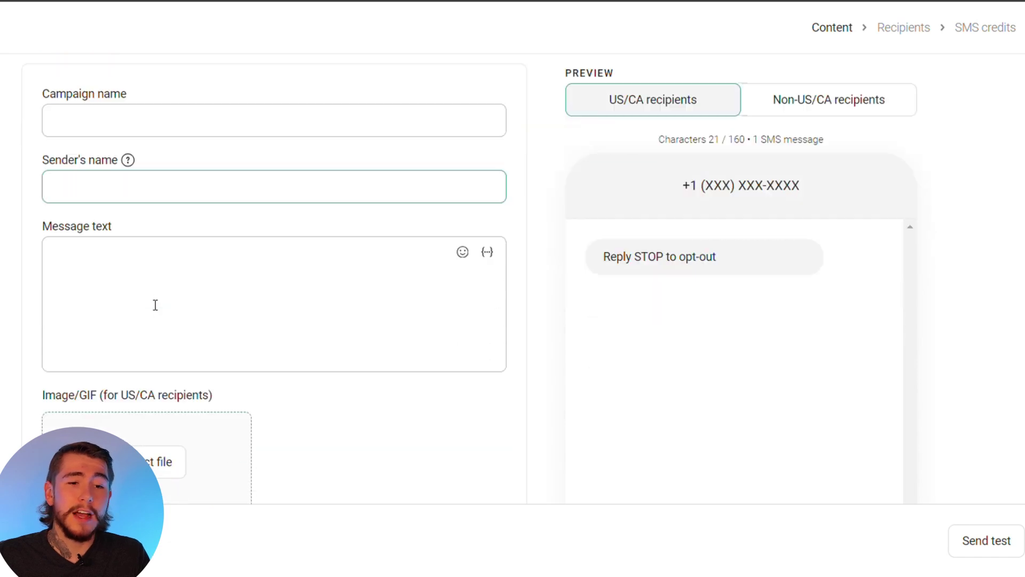
pyautogui.click(159, 295)
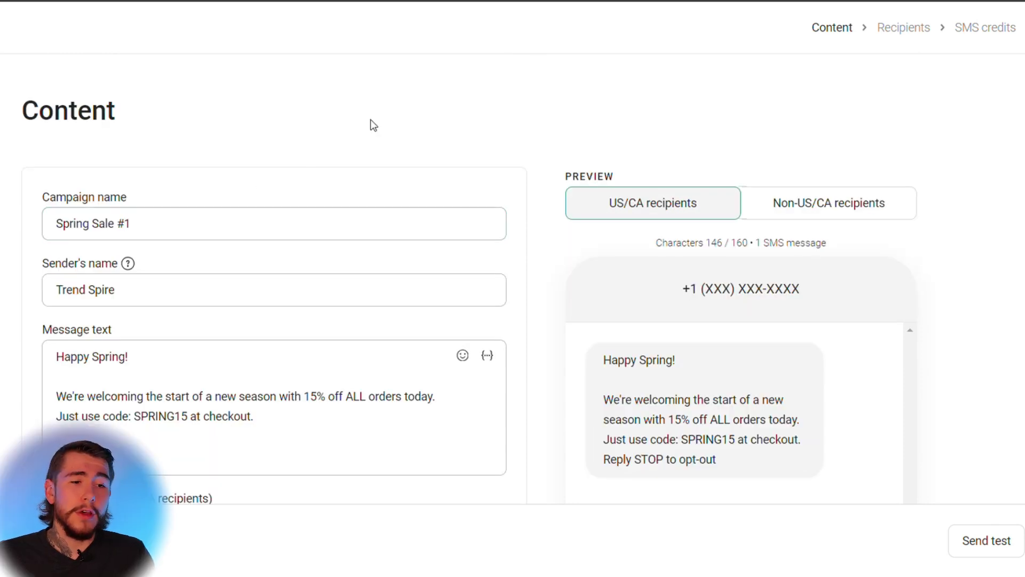
pyautogui.scroll(-2, 203, 250)
pyautogui.scroll(-1, 201, 251)
pyautogui.click(195, 315)
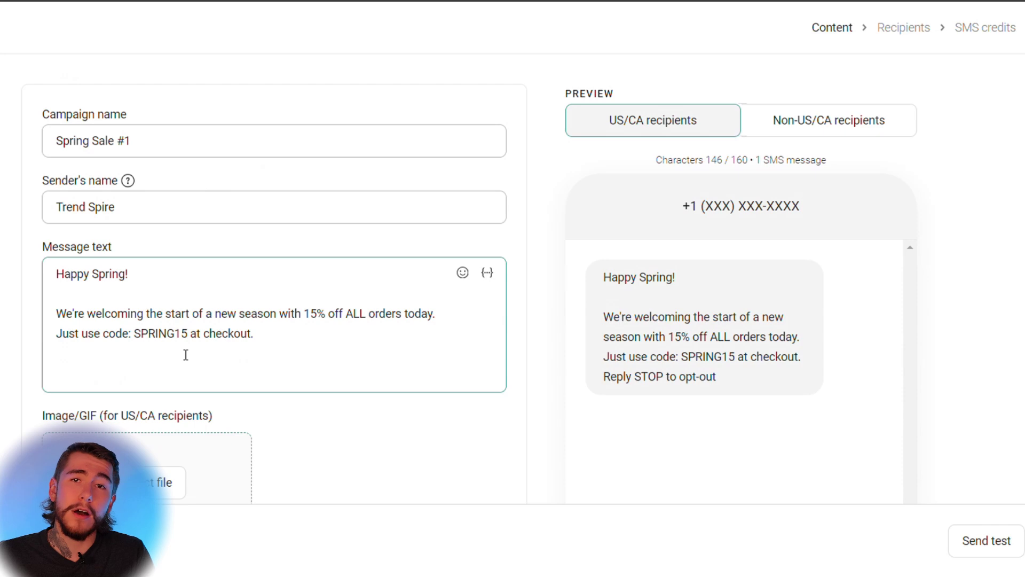
pyautogui.scroll(-3, 189, 351)
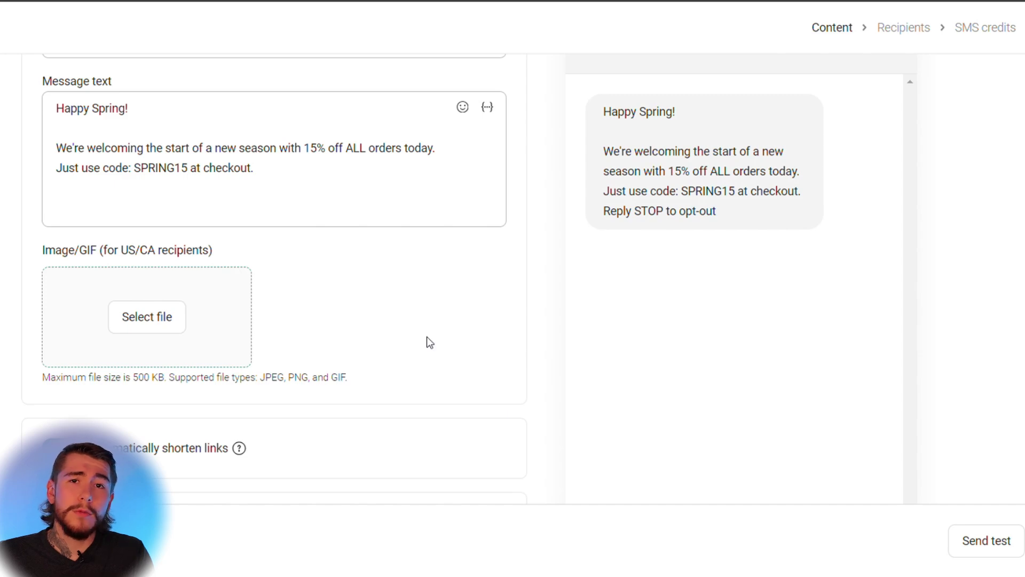
pyautogui.click(965, 529)
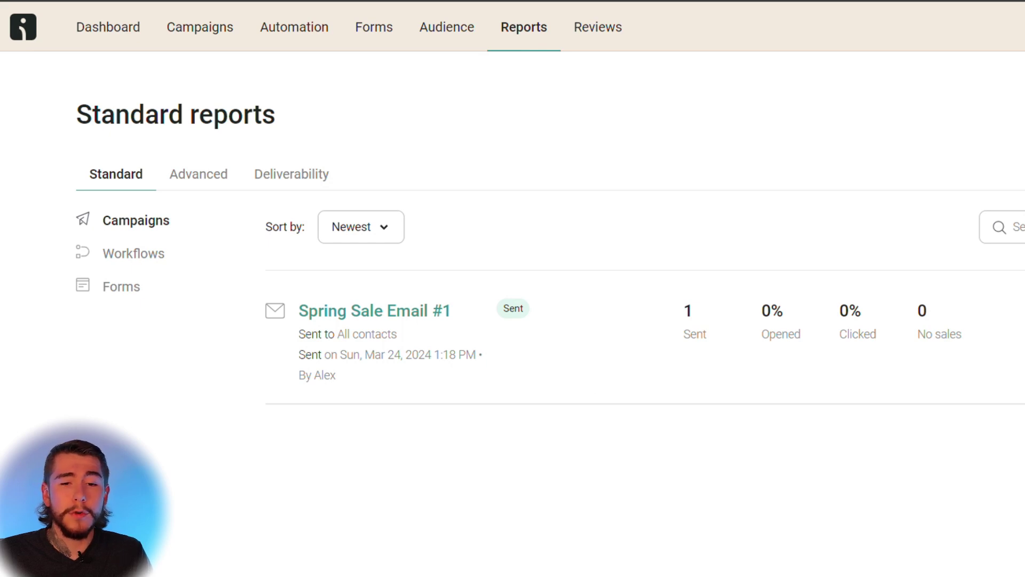
# - Open the Spring Sale Email #1 campaign report
pyautogui.click(833, 342)
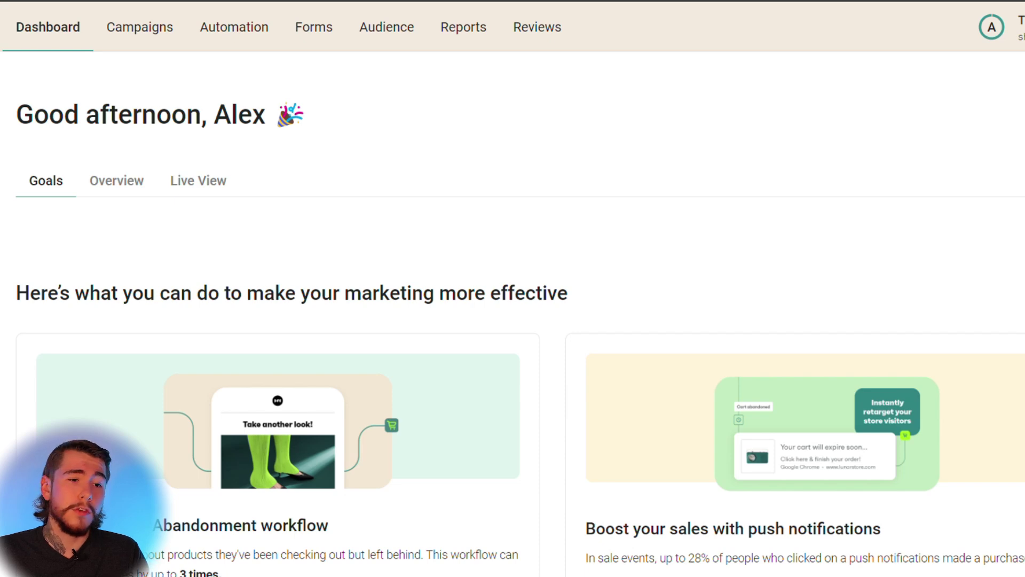
# - Review the Overview sales performance ($0.00 revenue, 1 new subscriber) and open the Last 7 days date-range list
pyautogui.click(92, 194)
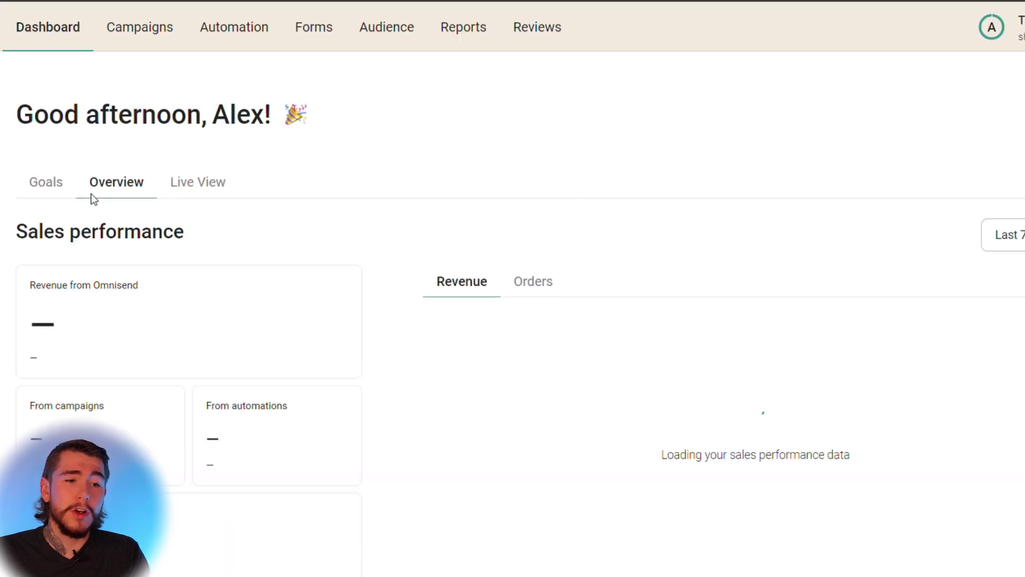
pyautogui.scroll(-2, 347, 257)
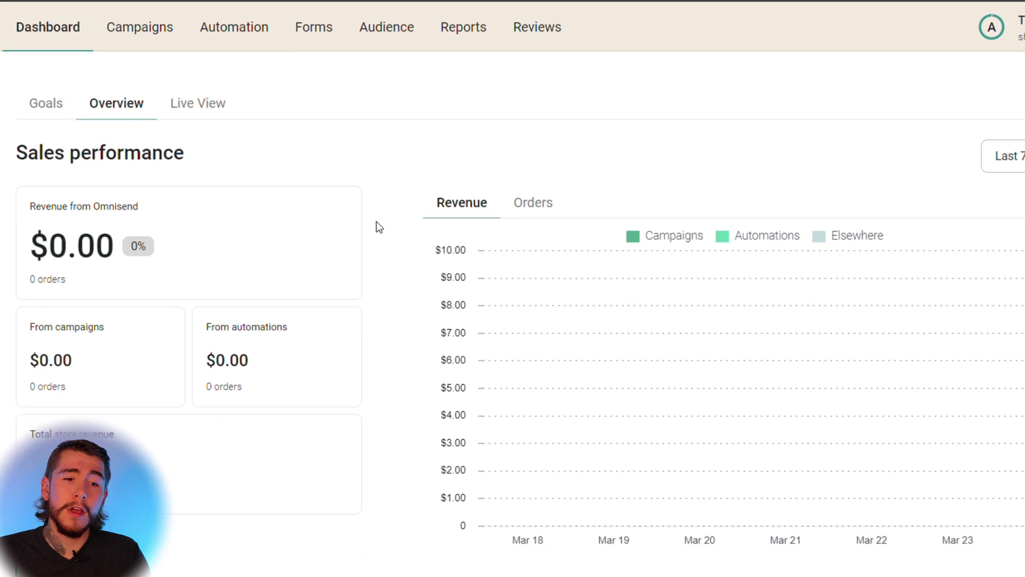
pyautogui.scroll(-2, 378, 225)
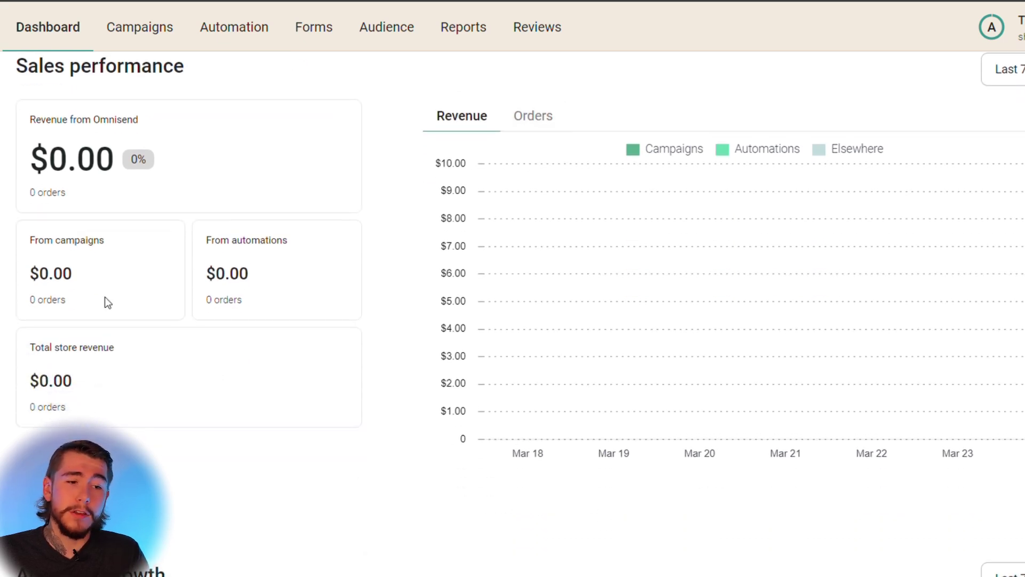
pyautogui.scroll(-6, 433, 327)
pyautogui.scroll(-4, 414, 272)
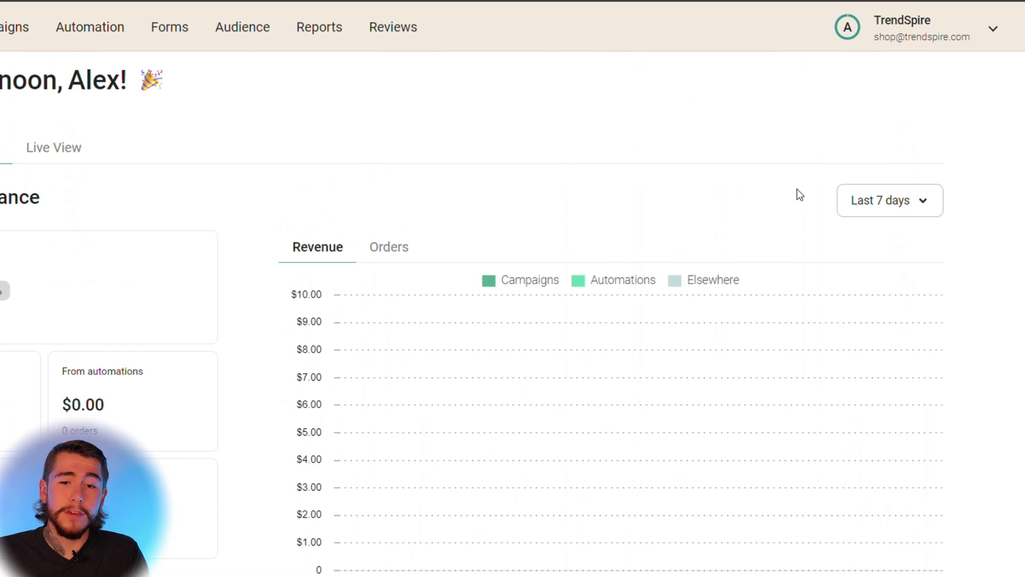
pyautogui.click(873, 214)
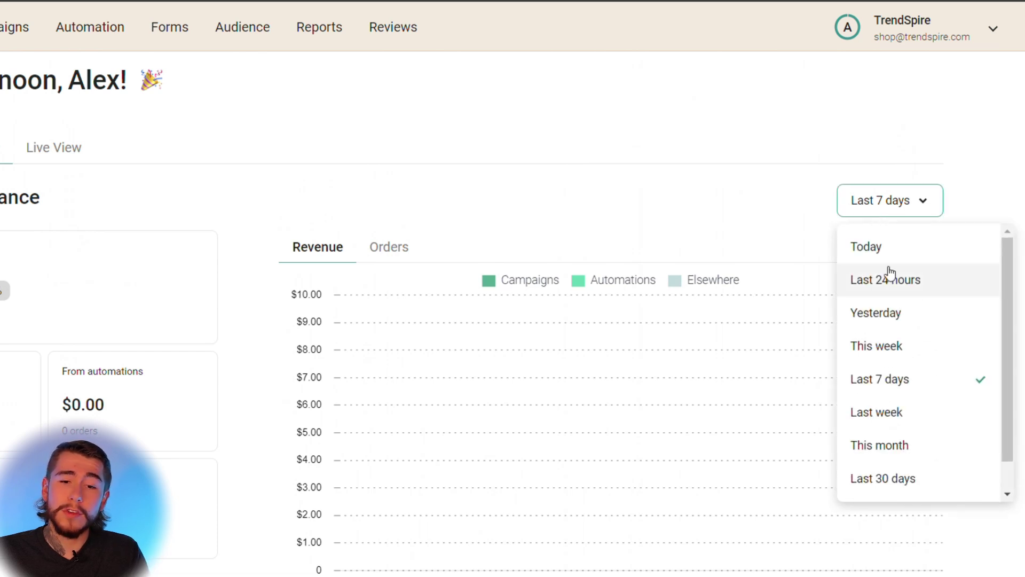